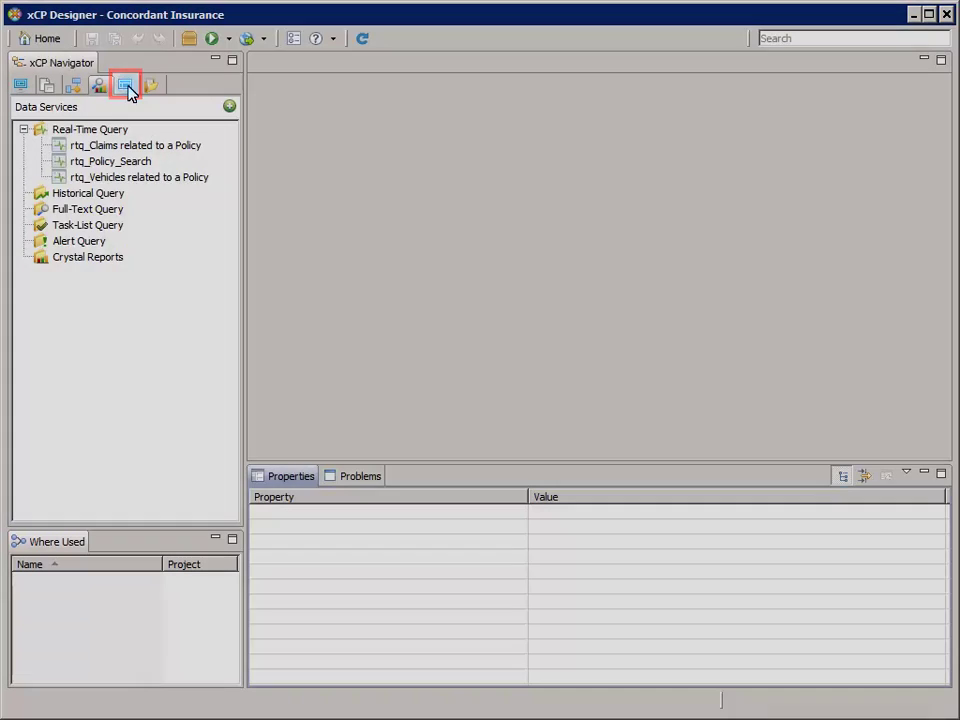
- Open the Edit Policy page of the Policy business object from the user interface artifacts
{"action": "left_click", "coordinate": [124, 86]}
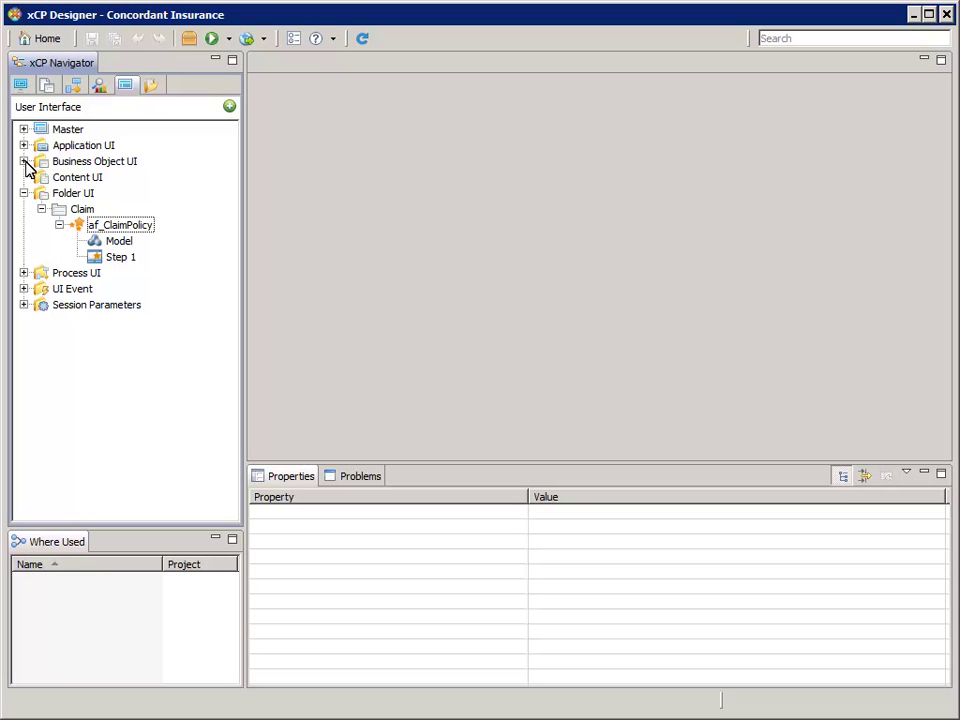
{"action": "left_click", "coordinate": [24, 161]}
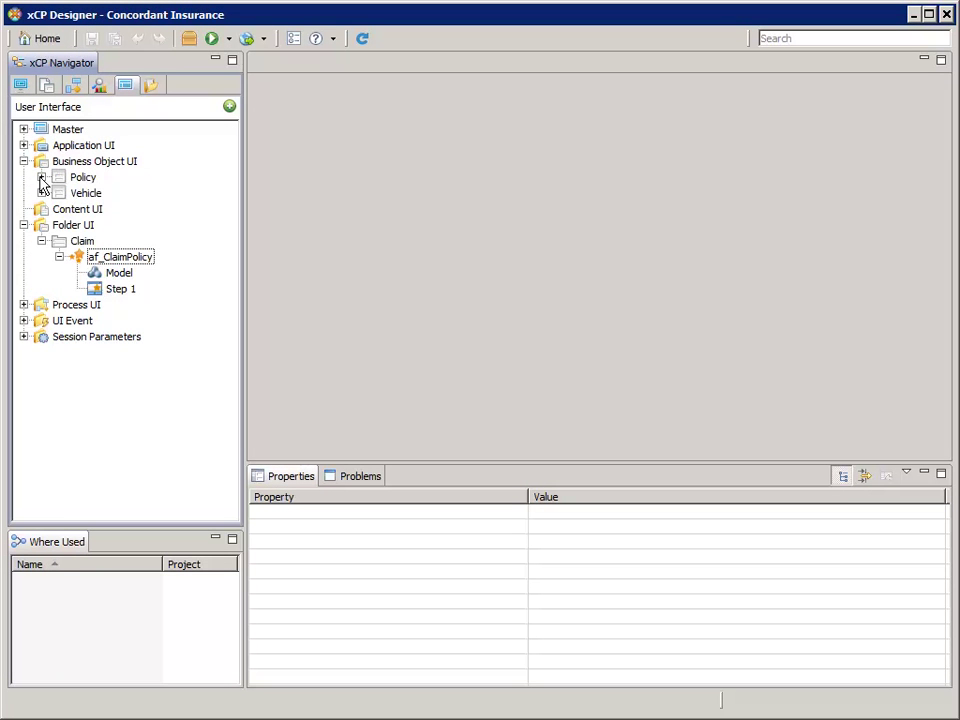
{"action": "left_click", "coordinate": [41, 177]}
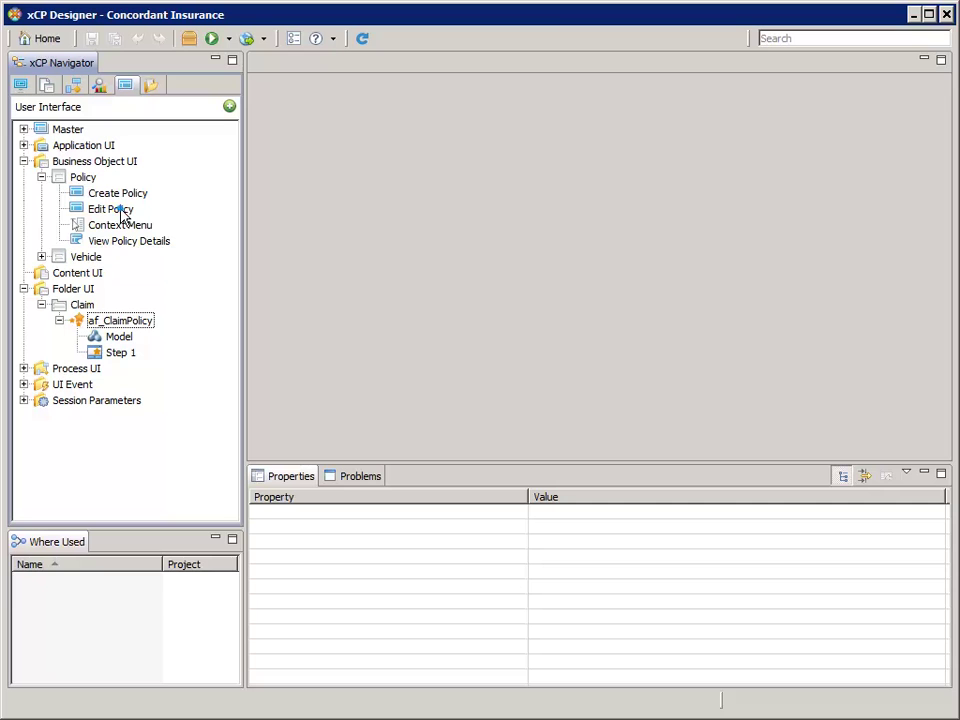
{"action": "double_click", "coordinate": [120, 209]}
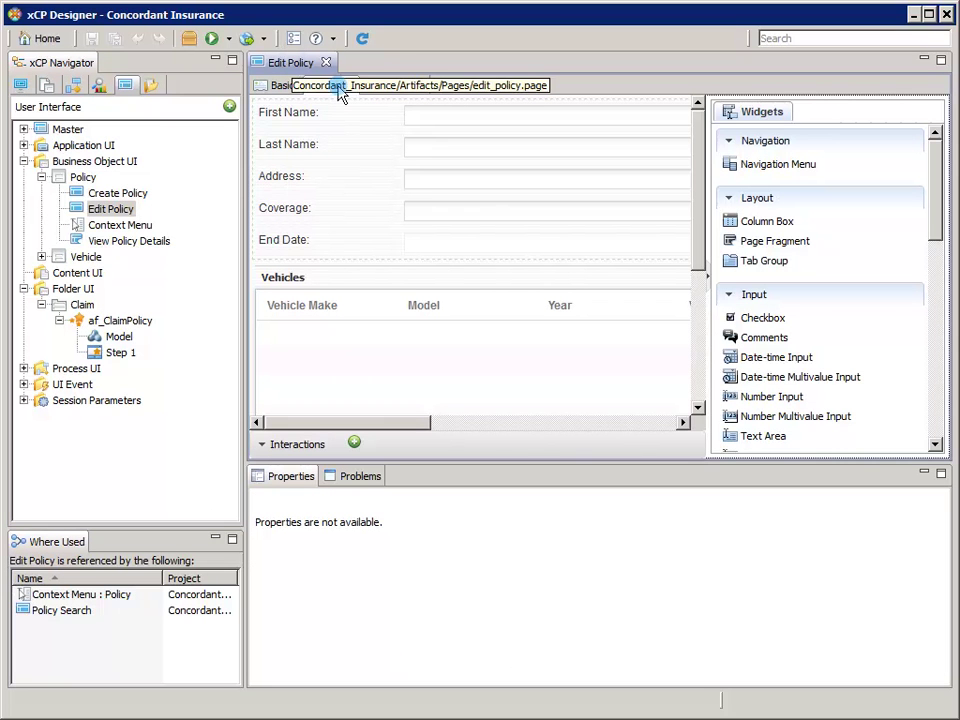
- Add the af_ClaimPolicy action flow to the Edit Policy page's interactions
{"action": "left_click", "coordinate": [266, 445]}
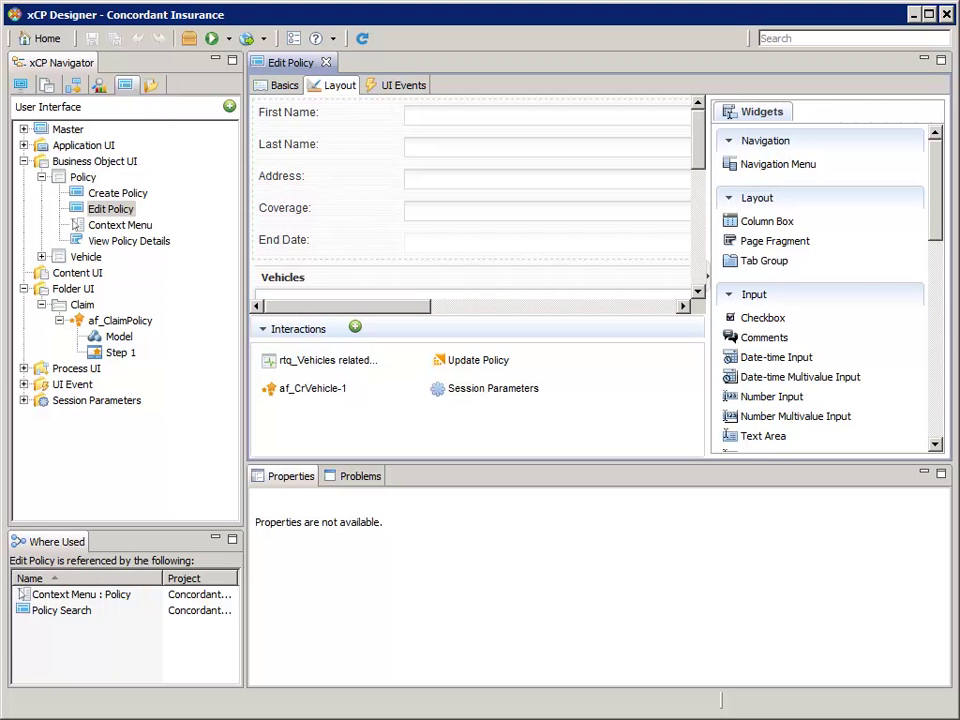
{"action": "left_click", "coordinate": [355, 327]}
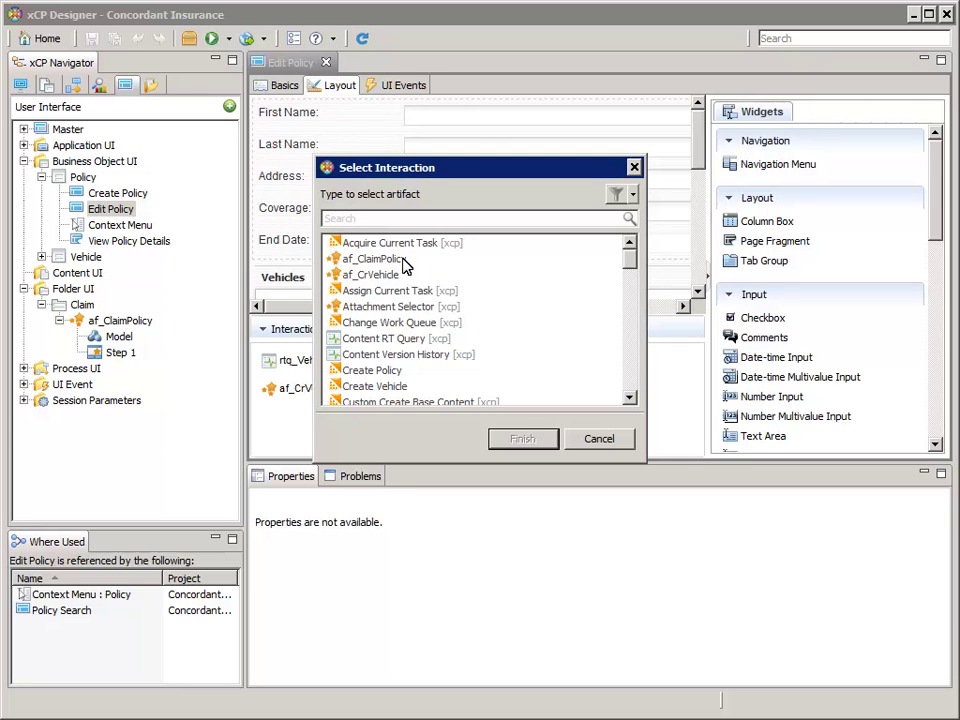
{"action": "left_click", "coordinate": [402, 262]}
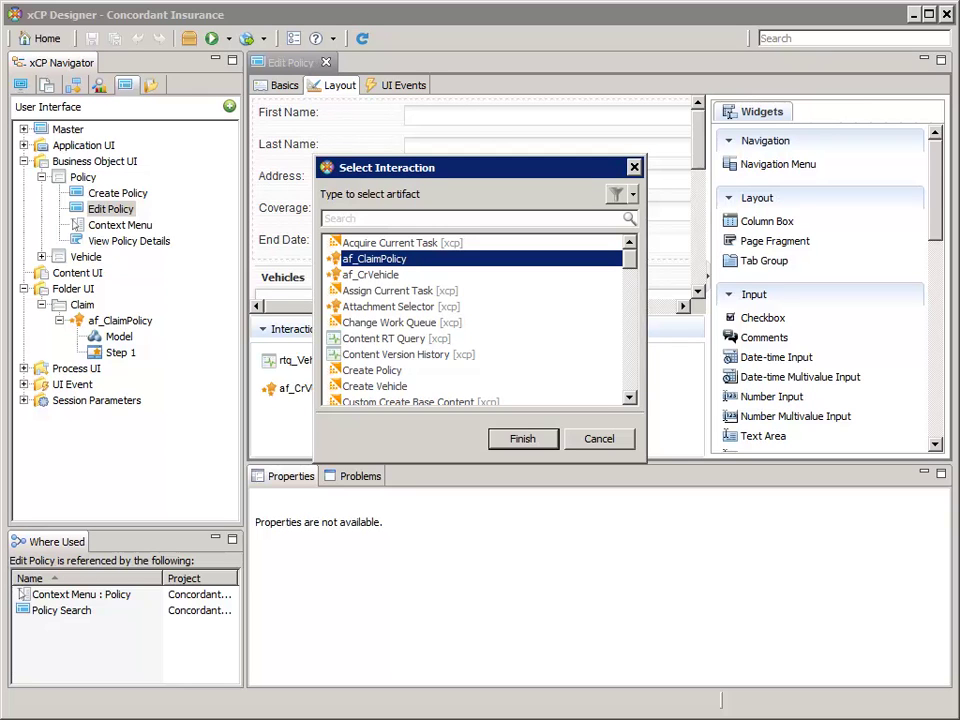
{"action": "left_click", "coordinate": [540, 440]}
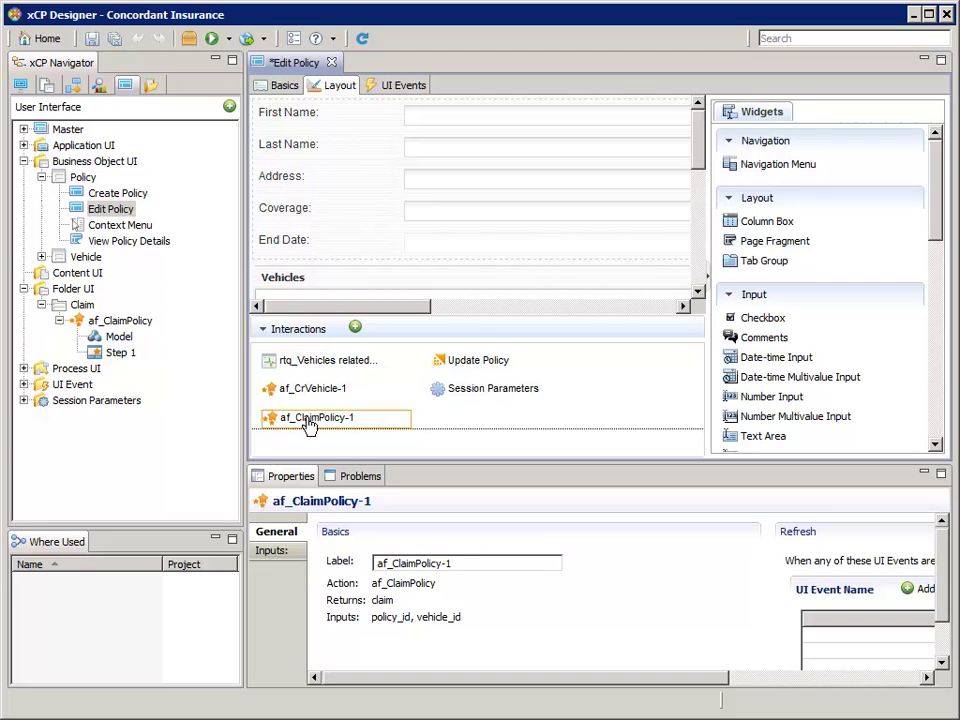
- Map the policy_id input of af_ClaimPolicy-1 to the Policy's Object ID
{"action": "left_click", "coordinate": [276, 551]}
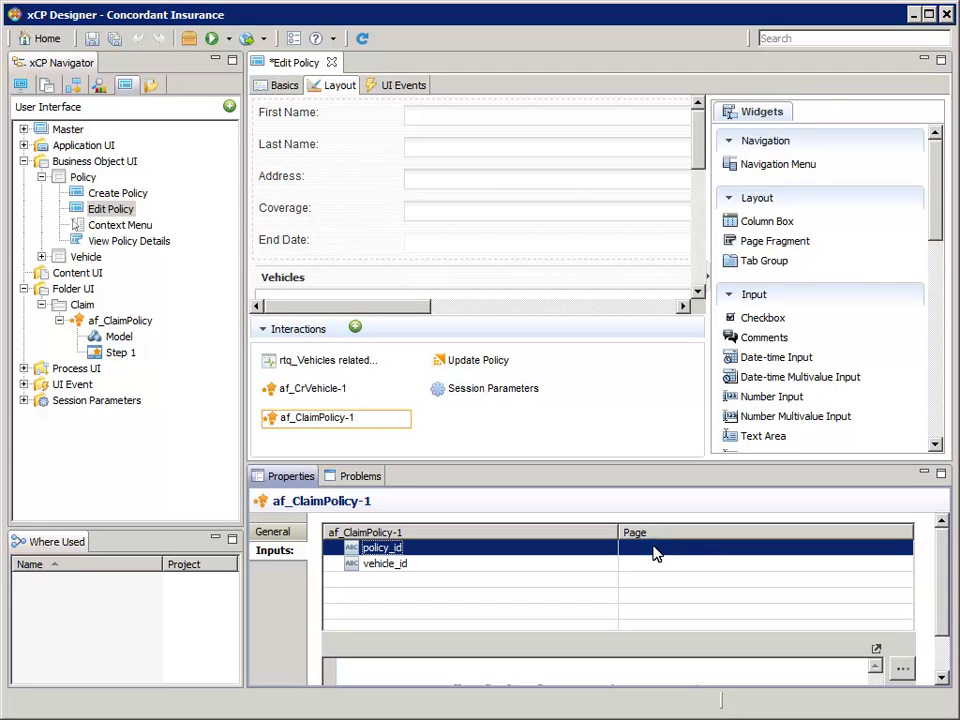
{"action": "double_click", "coordinate": [655, 553]}
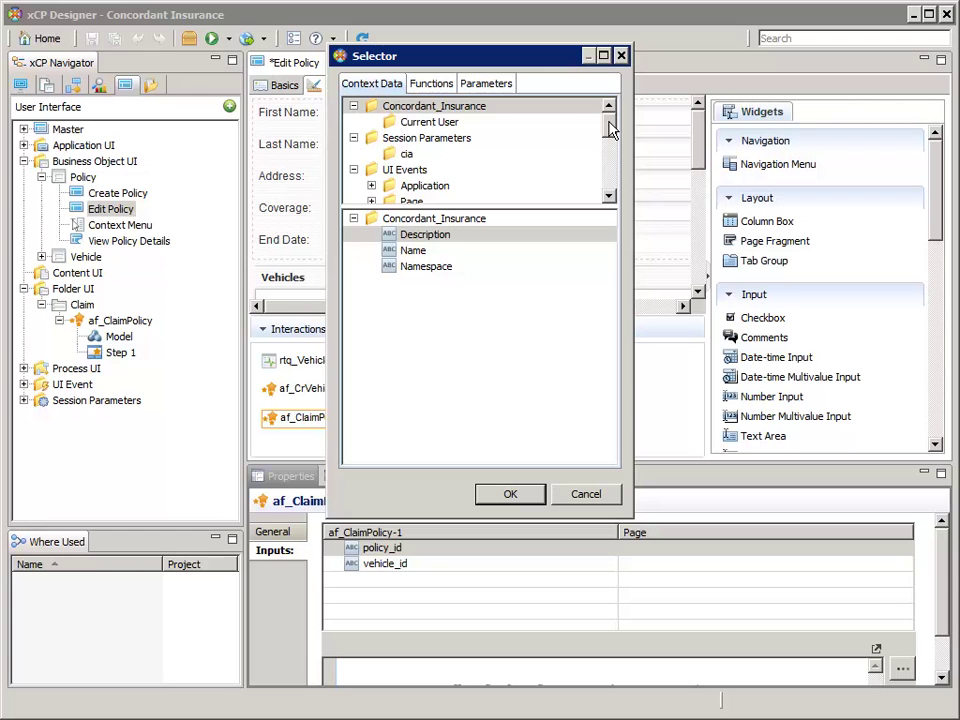
{"action": "scroll", "coordinate": [612, 131], "scroll_direction": "down", "scroll_amount": 2}
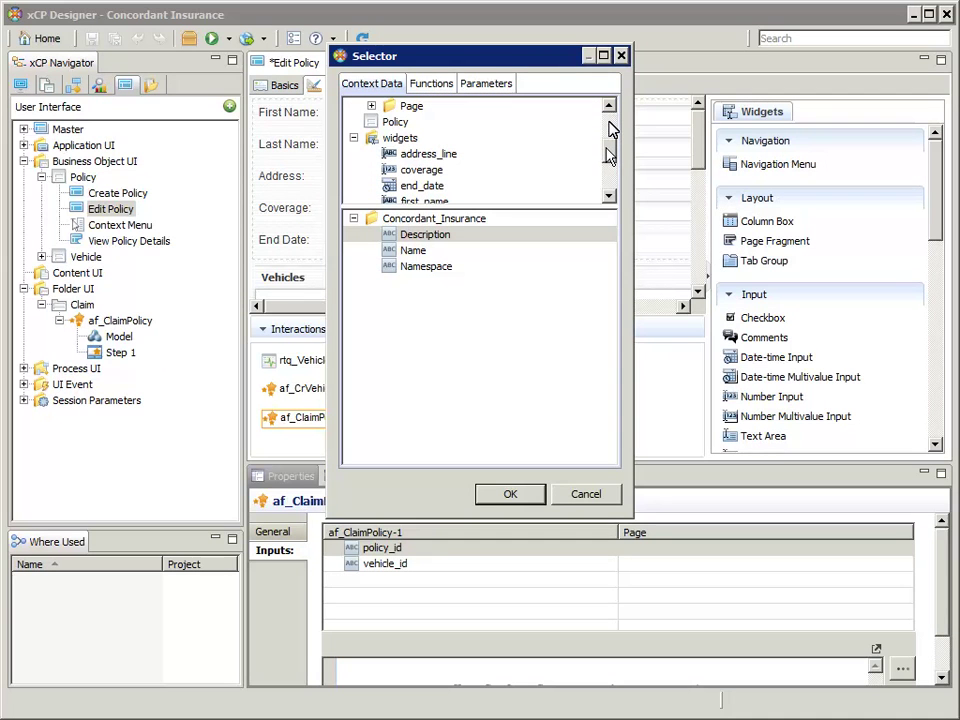
{"action": "left_click", "coordinate": [395, 122]}
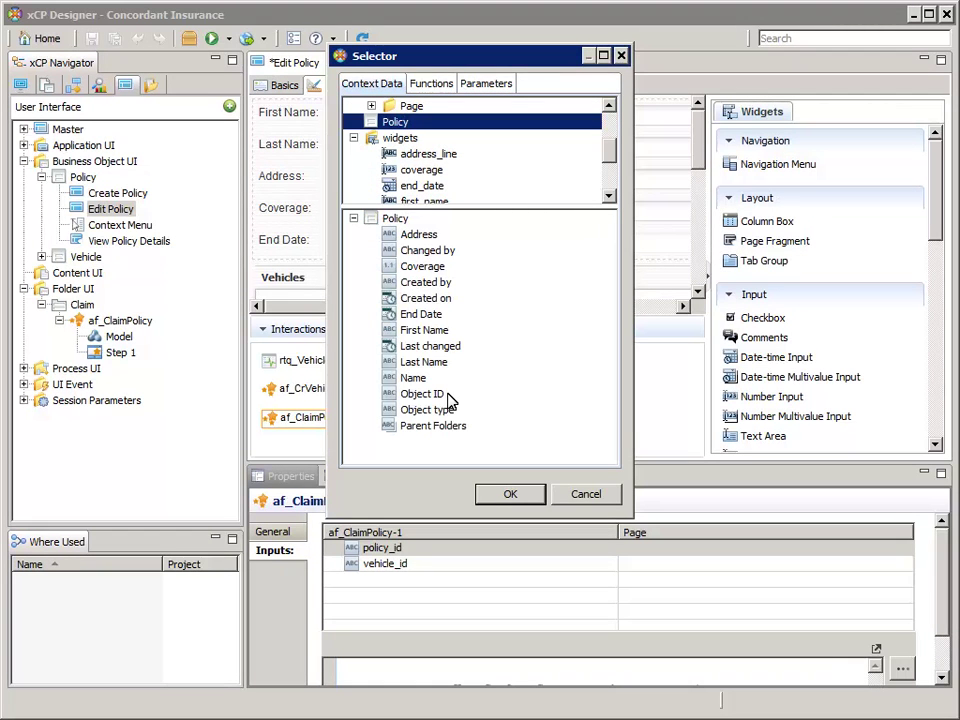
{"action": "left_click", "coordinate": [449, 396]}
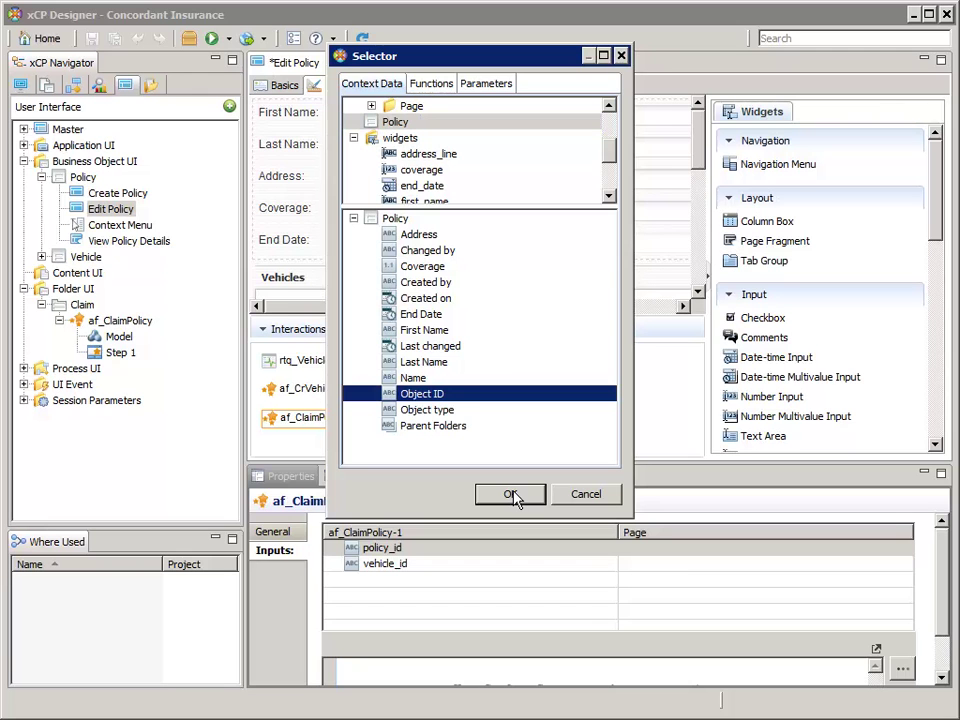
{"action": "left_click", "coordinate": [511, 495]}
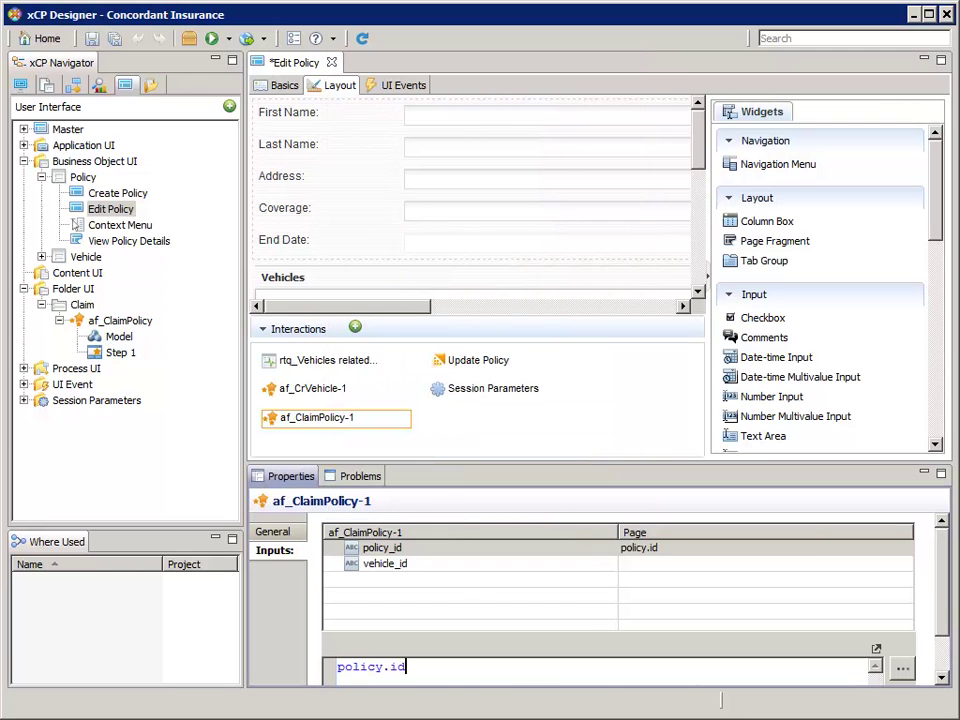
- Map the vehicle_id input of af_ClaimPolicy-1 to the Object ID of the vehicles widget's selected row
{"action": "left_click", "coordinate": [456, 569]}
{"action": "double_click", "coordinate": [456, 567]}
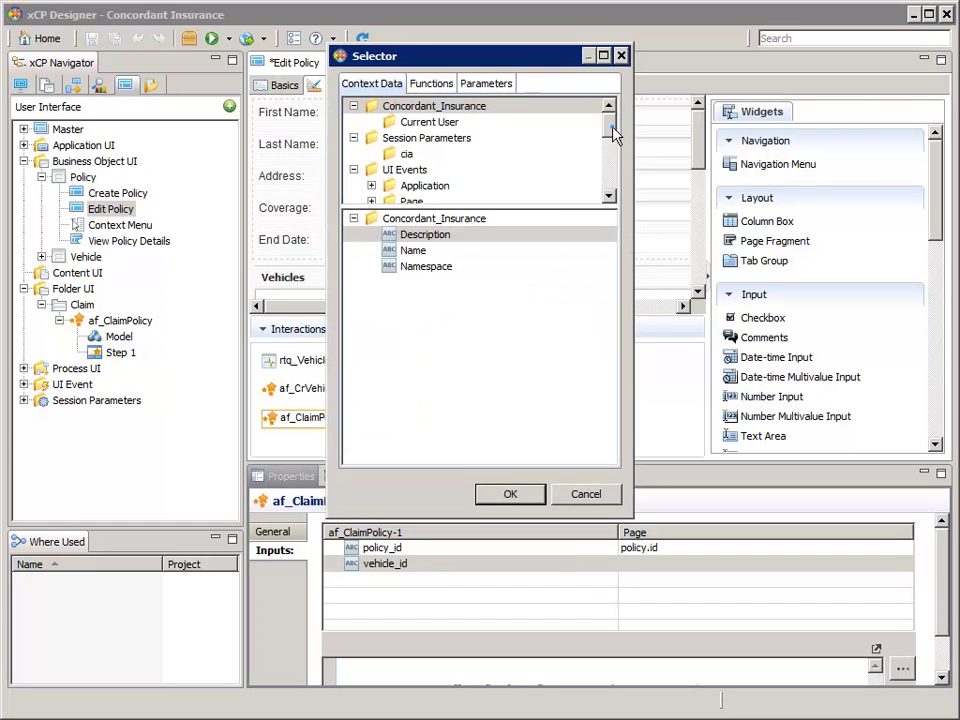
{"action": "left_click_drag", "start_coordinate": [611, 122], "coordinate": [613, 175]}
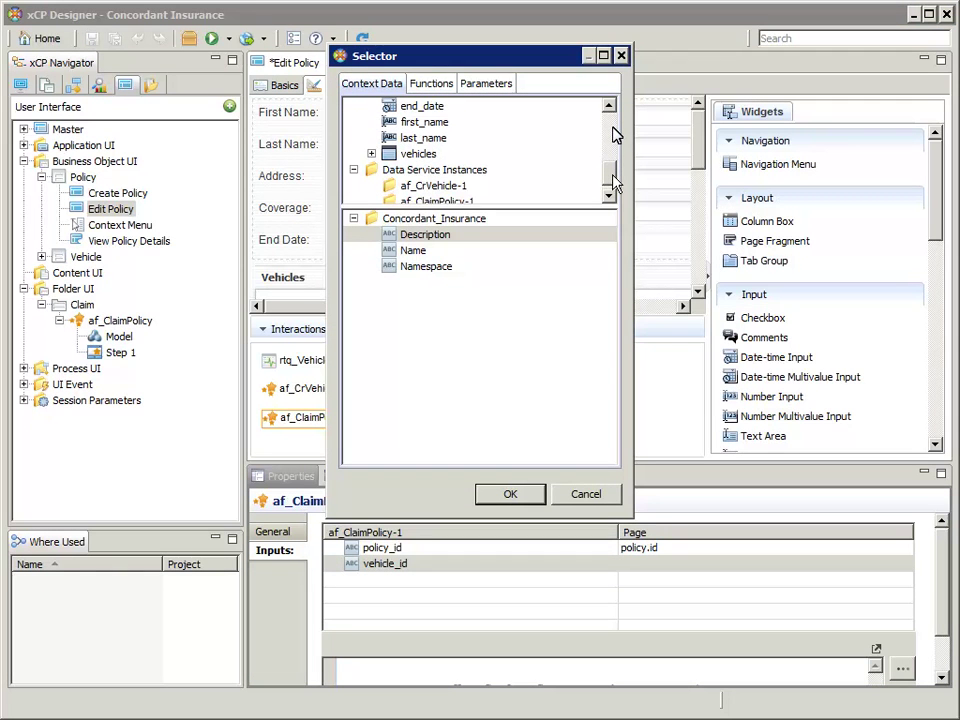
{"action": "left_click", "coordinate": [371, 155]}
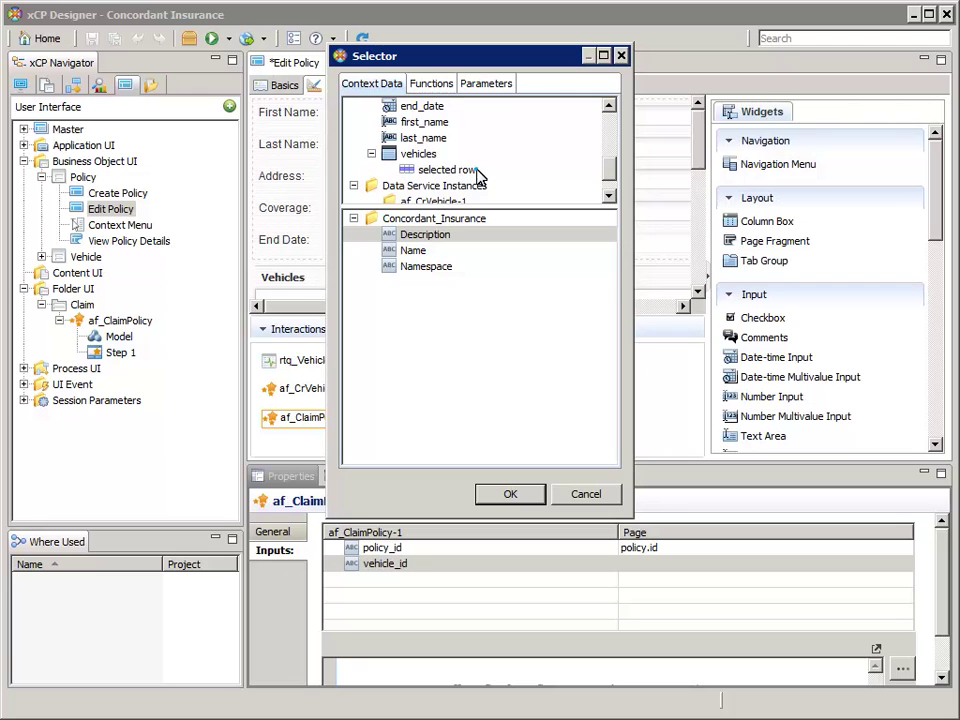
{"action": "left_click", "coordinate": [474, 172]}
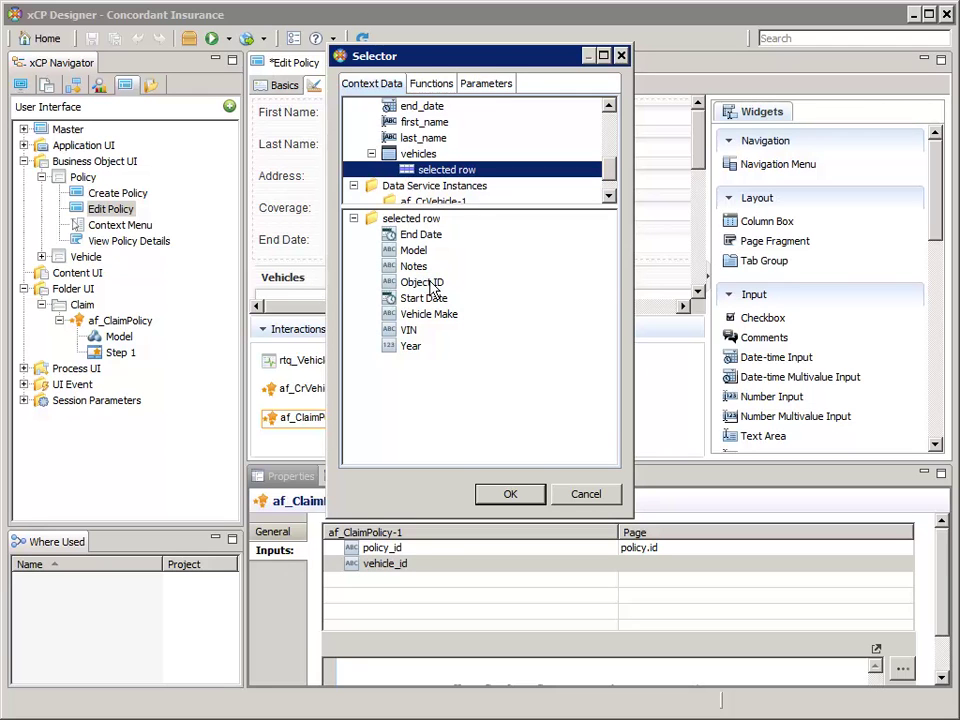
{"action": "left_click", "coordinate": [428, 283]}
{"action": "left_click", "coordinate": [510, 495]}
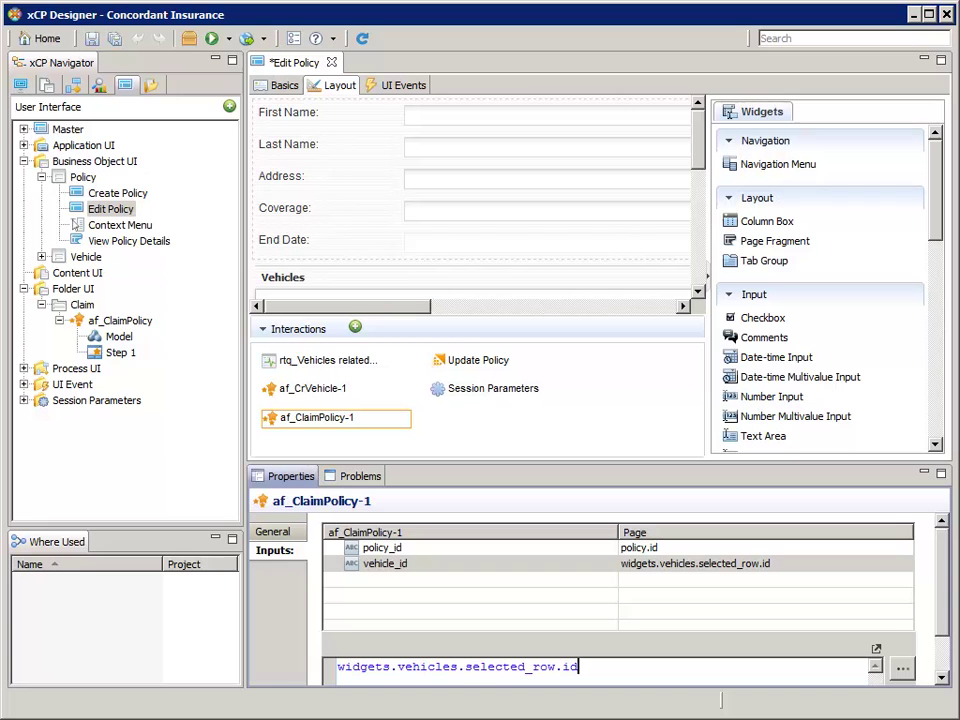
{"action": "left_click", "coordinate": [284, 533]}
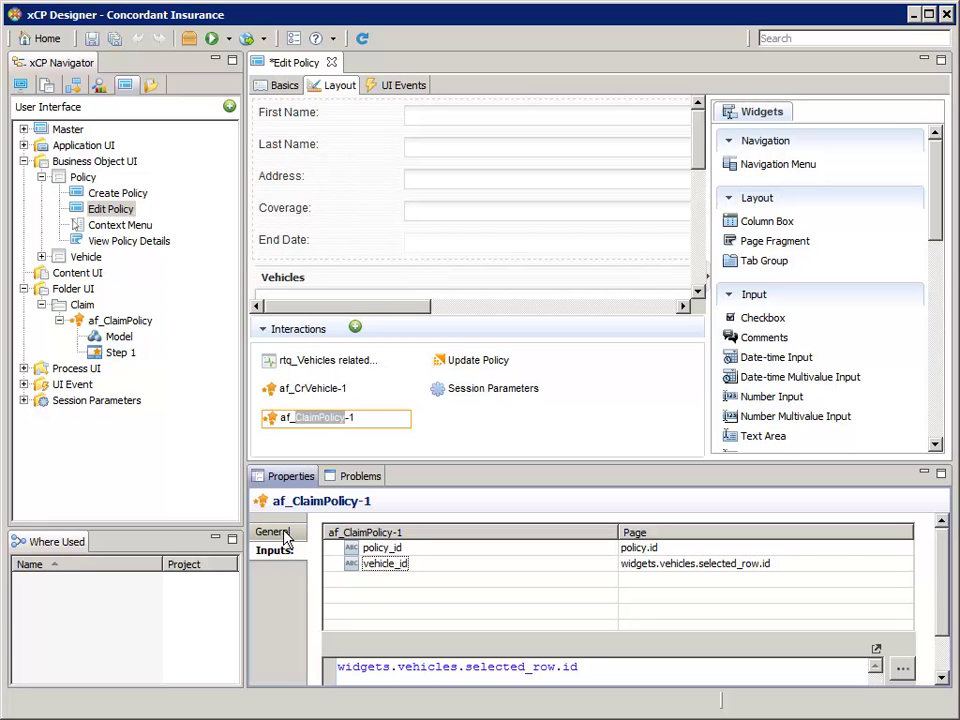
{"action": "left_click", "coordinate": [284, 533]}
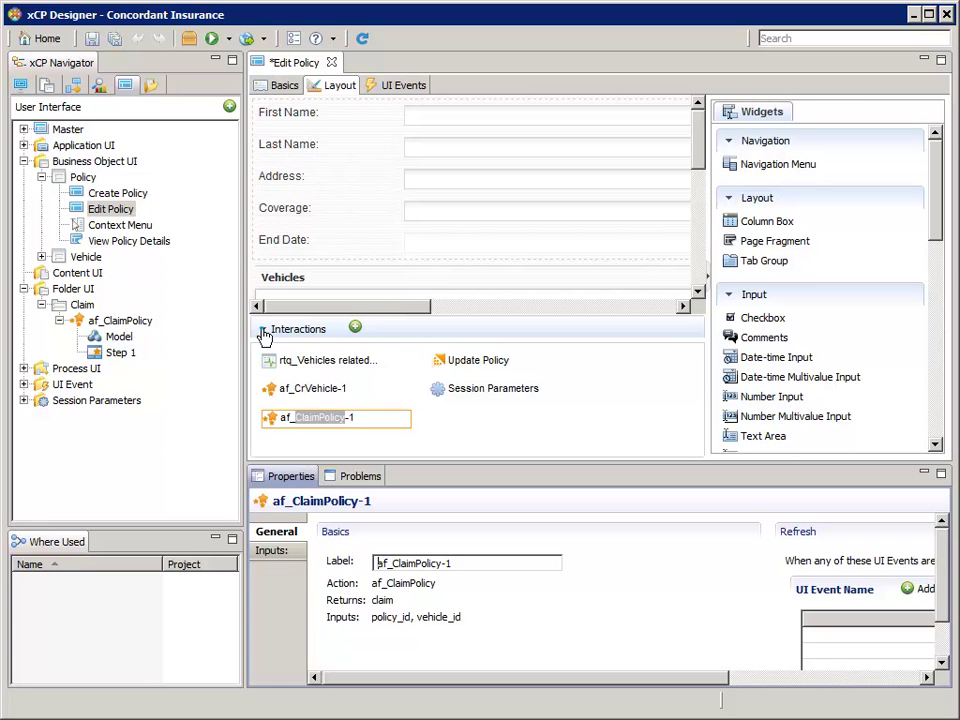
- Insert a Tab Group between the End Date field and the Vehicles list, and delete its third tab
{"action": "left_click", "coordinate": [263, 330]}
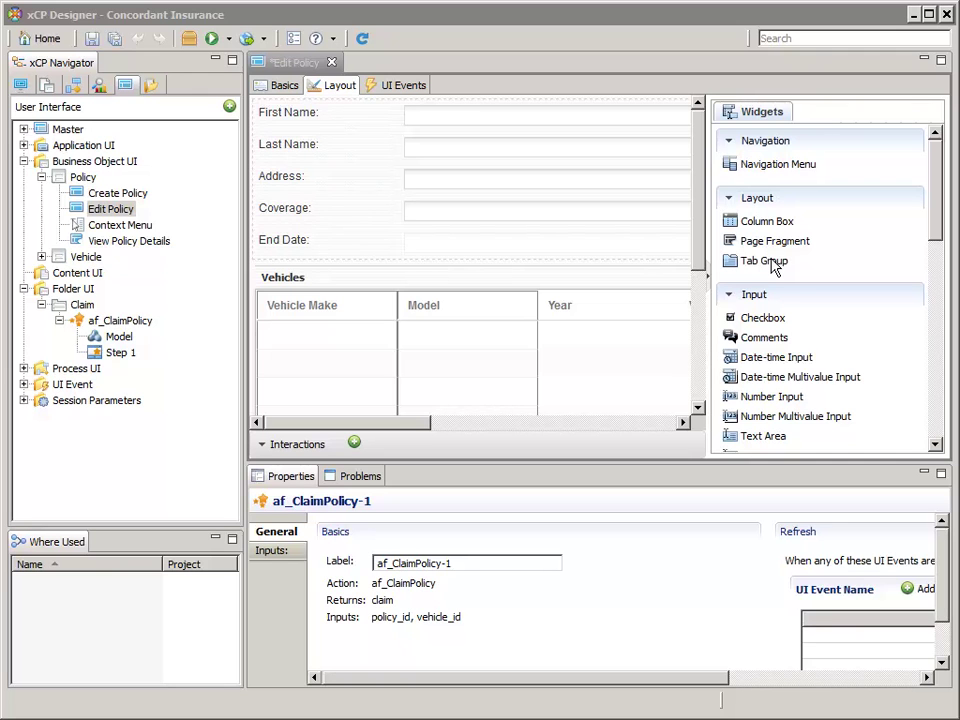
{"action": "left_click_drag", "start_coordinate": [775, 262], "coordinate": [357, 272]}
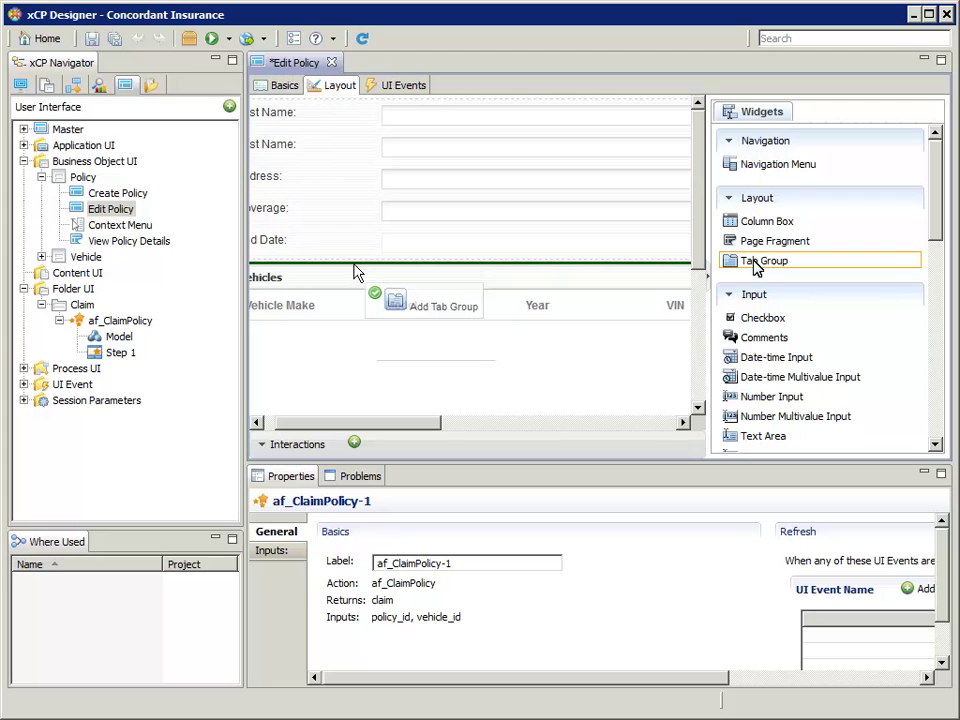
{"action": "left_click_drag", "start_coordinate": [357, 272], "coordinate": [357, 272]}
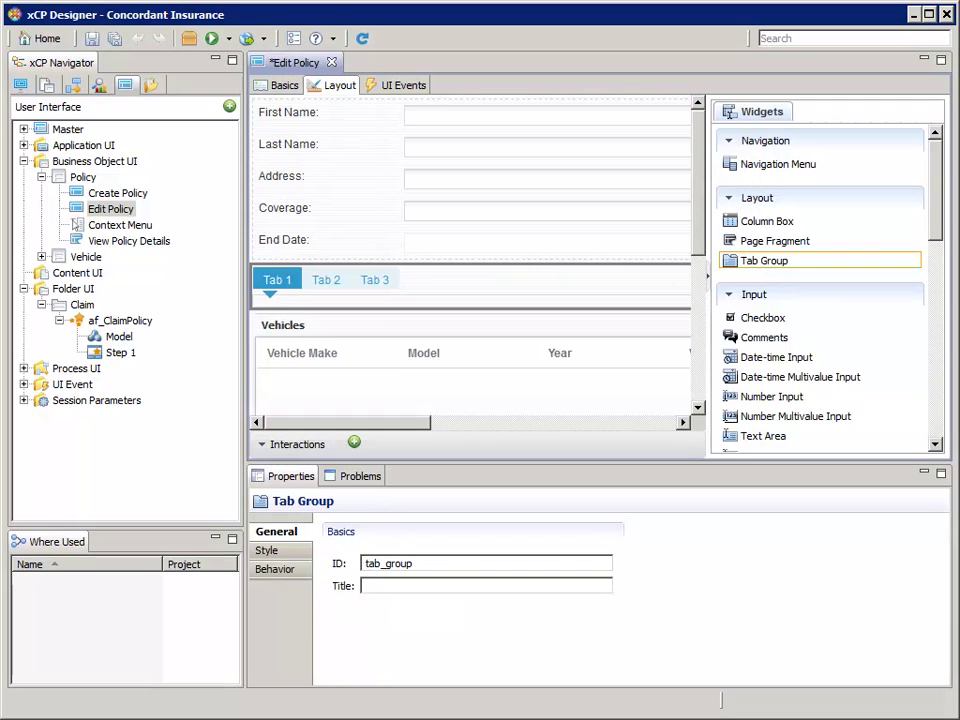
{"action": "left_click", "coordinate": [376, 283]}
{"action": "right_click", "coordinate": [375, 285]}
{"action": "left_click", "coordinate": [429, 356]}
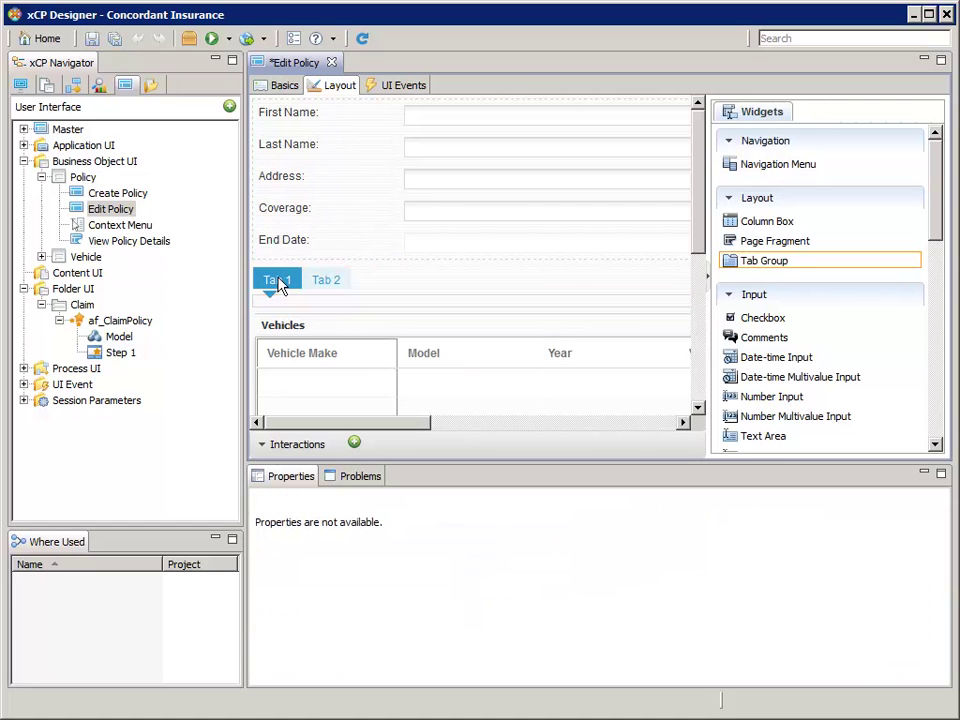
- Set the label of the tab group's first tab to Vehicles
{"action": "left_click", "coordinate": [279, 284]}
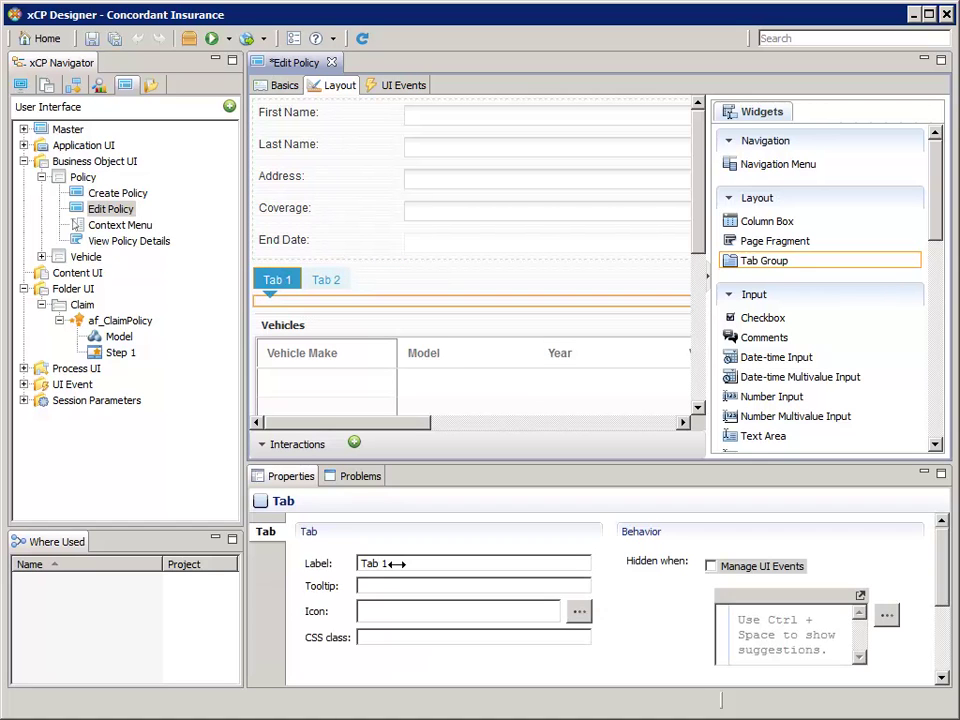
{"action": "left_click", "coordinate": [393, 564]}
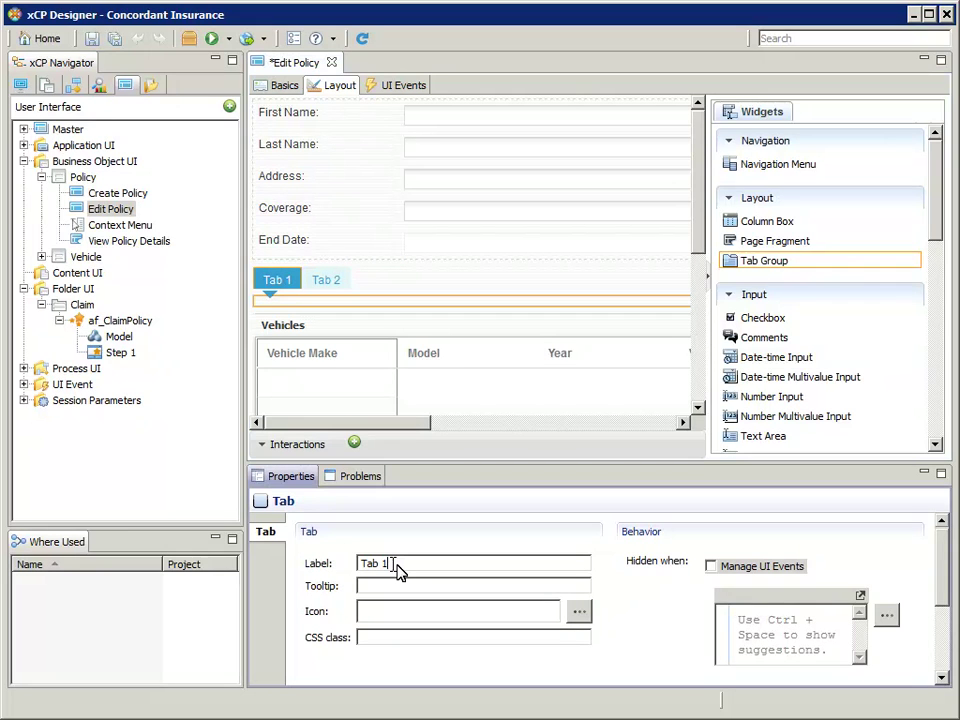
{"action": "triple_click", "coordinate": [396, 567]}
{"action": "type", "text": "Vehicles"}
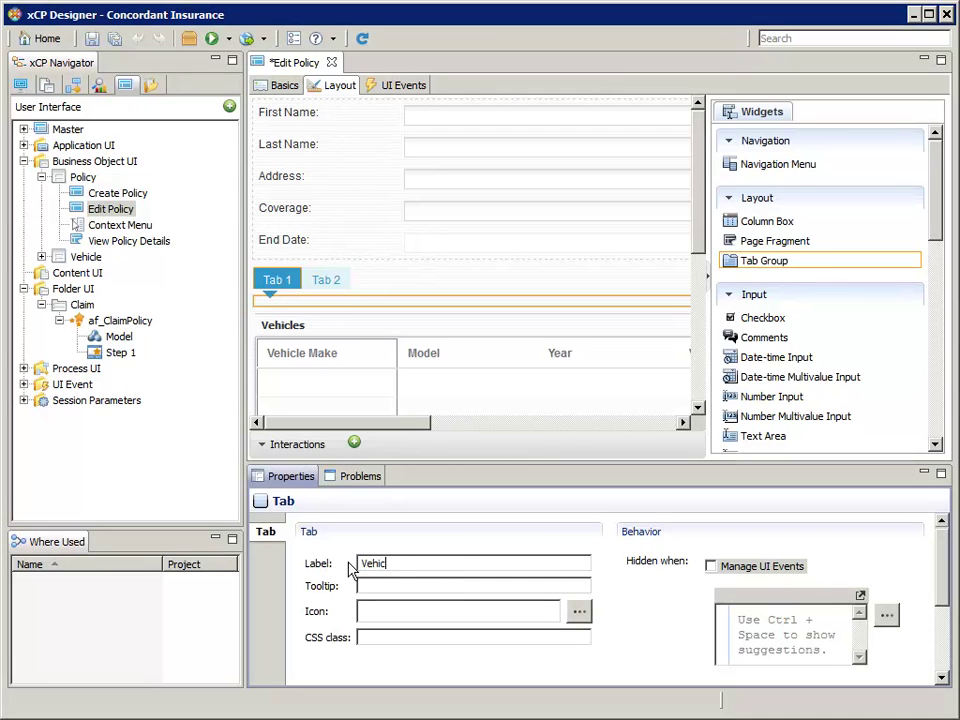
{"action": "key", "text": "BackSpace"}
{"action": "left_click", "coordinate": [393, 586]}
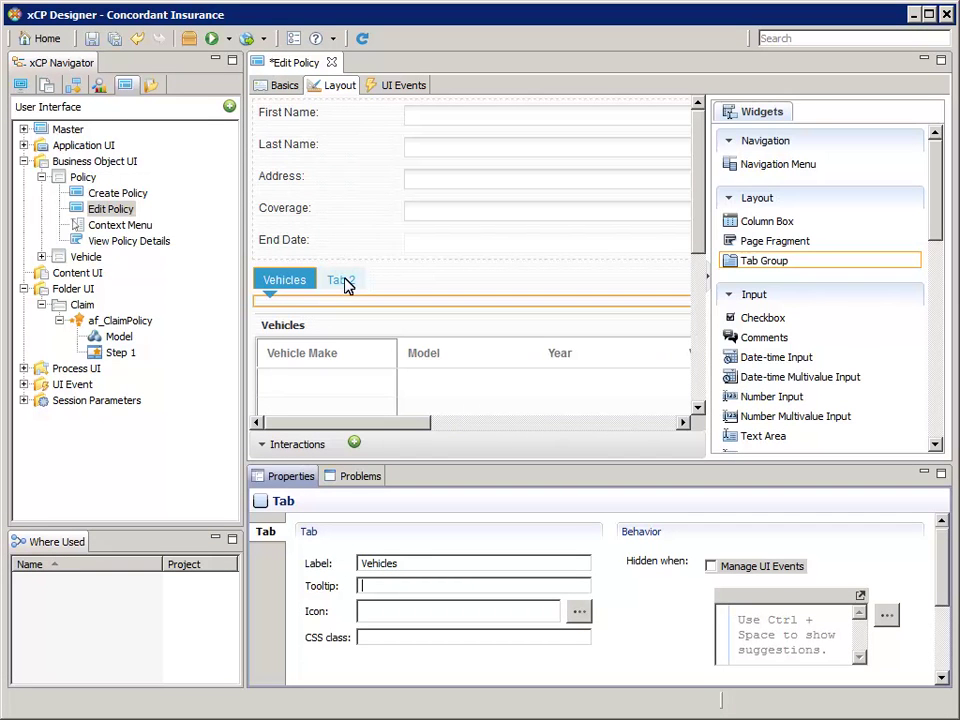
- Set the label of the tab group's second tab to Claims
{"action": "left_click", "coordinate": [343, 281]}
{"action": "left_click_drag", "start_coordinate": [398, 563], "coordinate": [349, 563]}
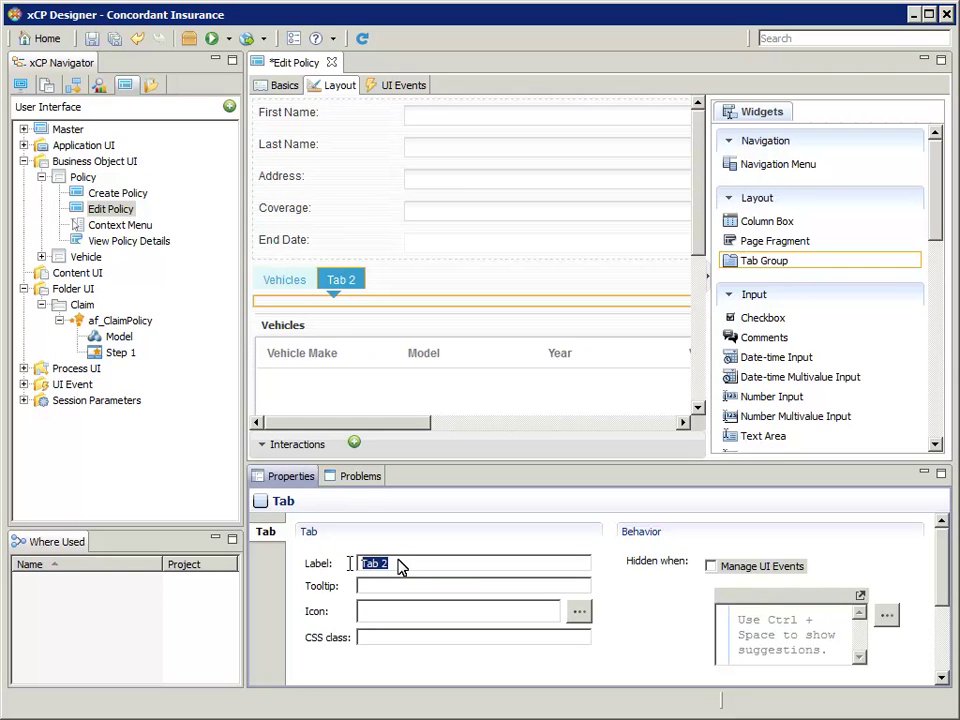
{"action": "type", "text": "Claims"}
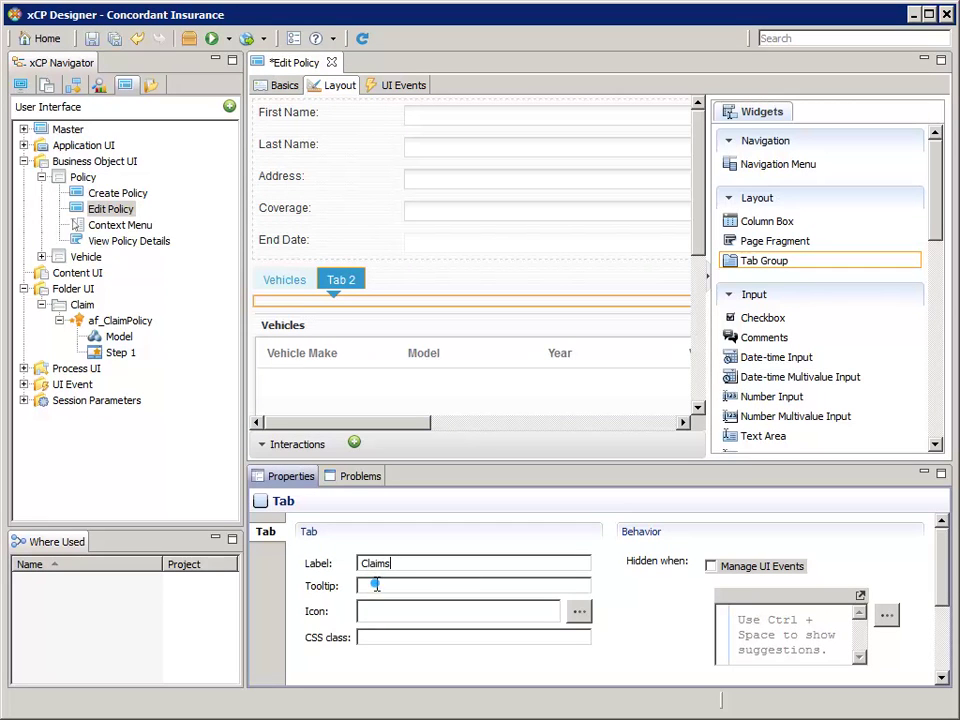
{"action": "left_click", "coordinate": [332, 318]}
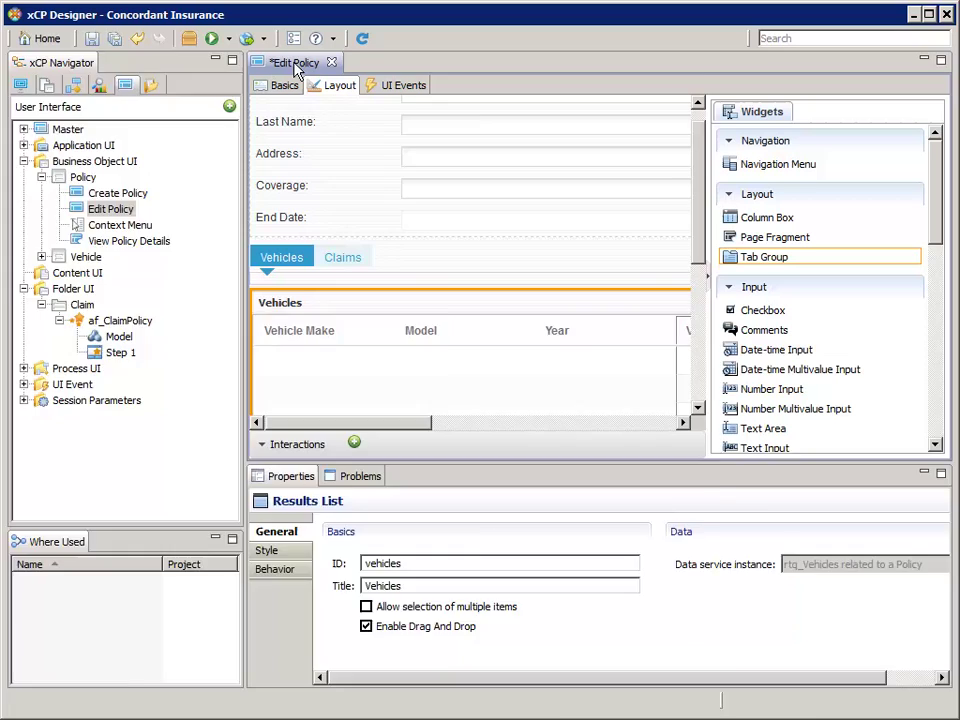
- Move the Vehicles results list into the Vehicles tab of the tab group
{"action": "double_click", "coordinate": [294, 63]}
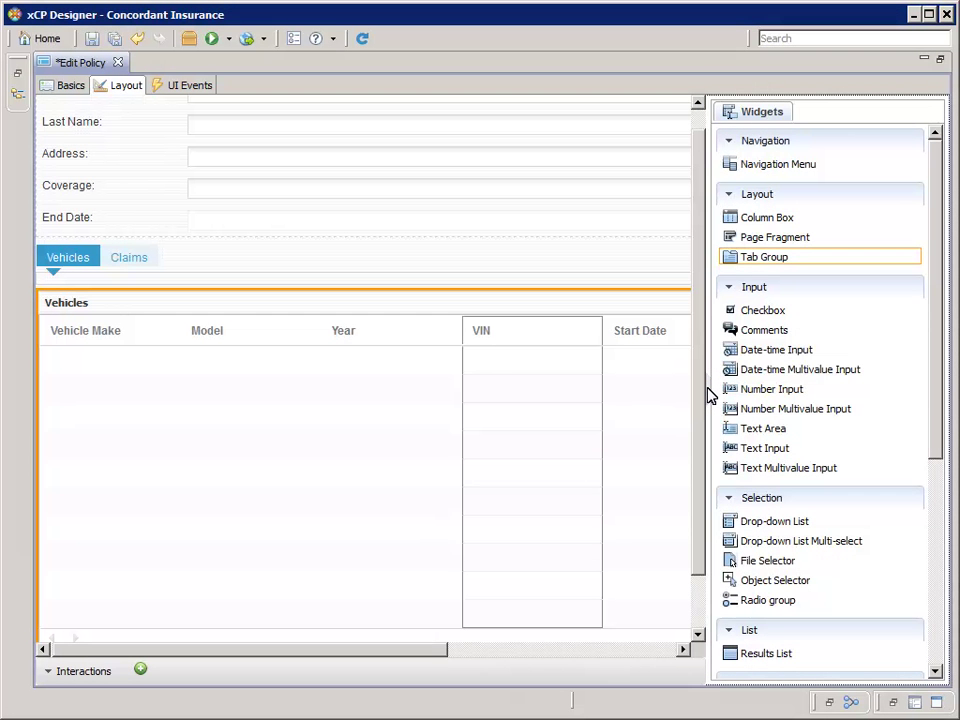
{"action": "left_click", "coordinate": [707, 395]}
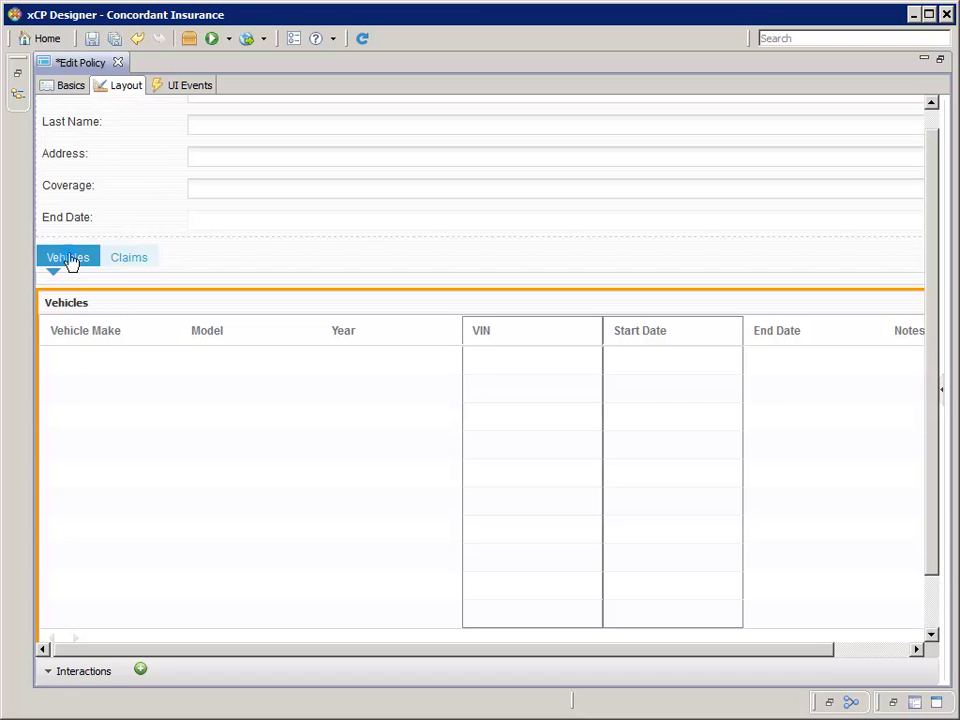
{"action": "left_click", "coordinate": [70, 262]}
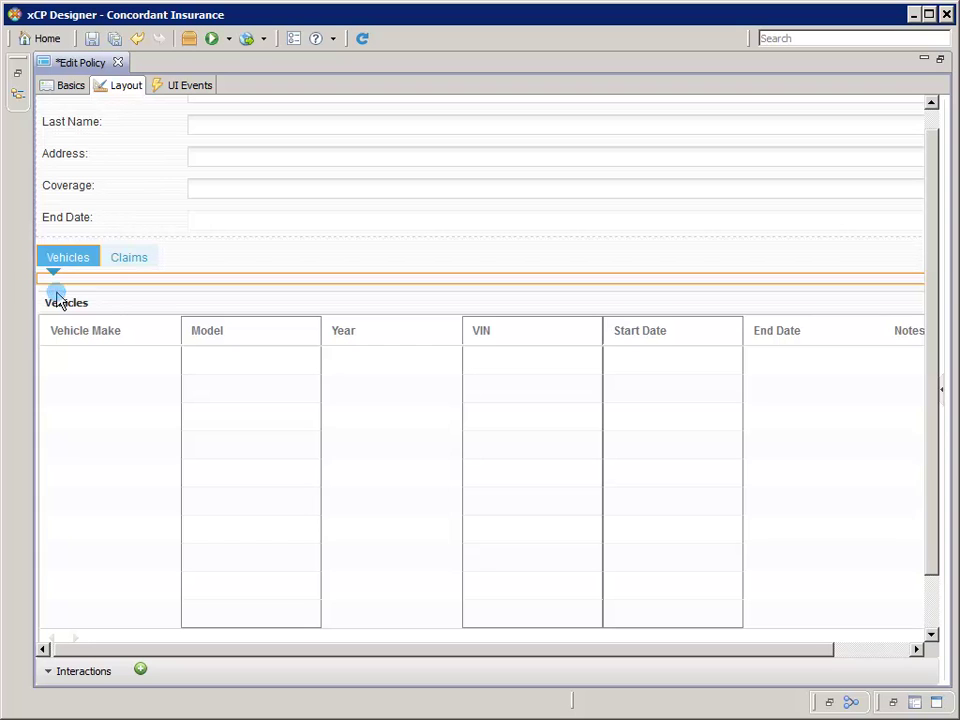
{"action": "left_click", "coordinate": [57, 298]}
{"action": "left_click_drag", "start_coordinate": [56, 294], "coordinate": [60, 288]}
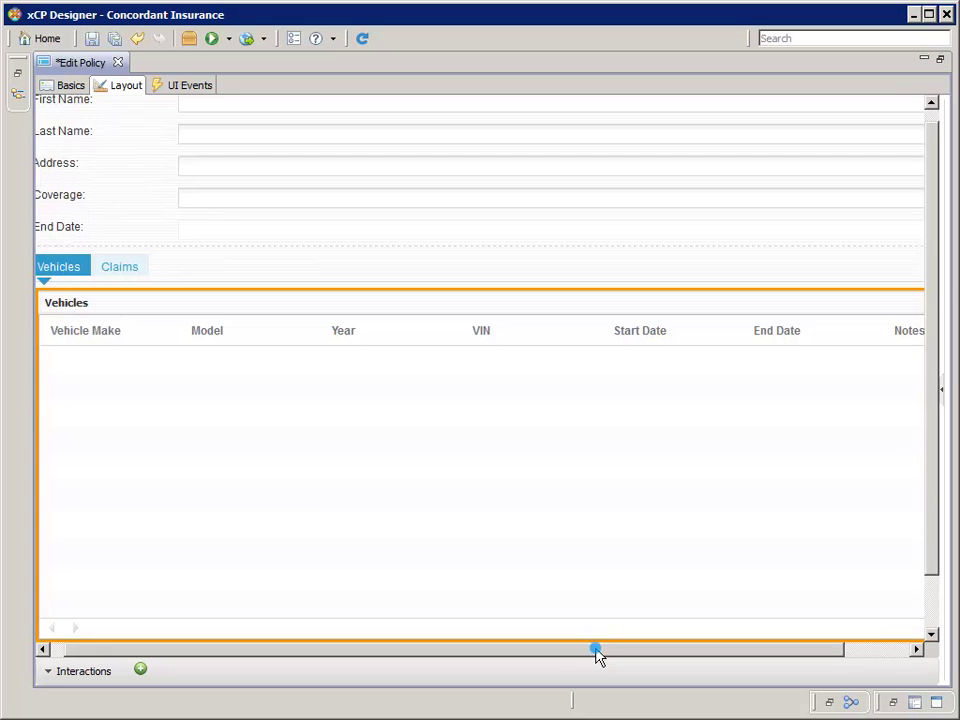
{"action": "left_click_drag", "start_coordinate": [590, 656], "coordinate": [577, 656]}
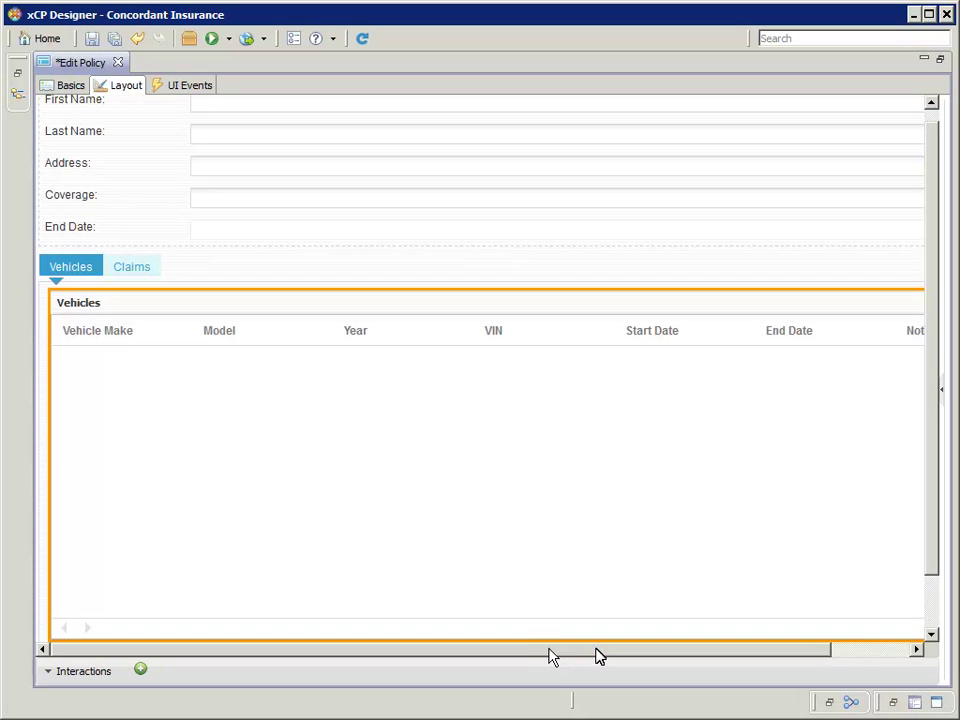
{"action": "left_click_drag", "start_coordinate": [937, 565], "coordinate": [932, 612]}
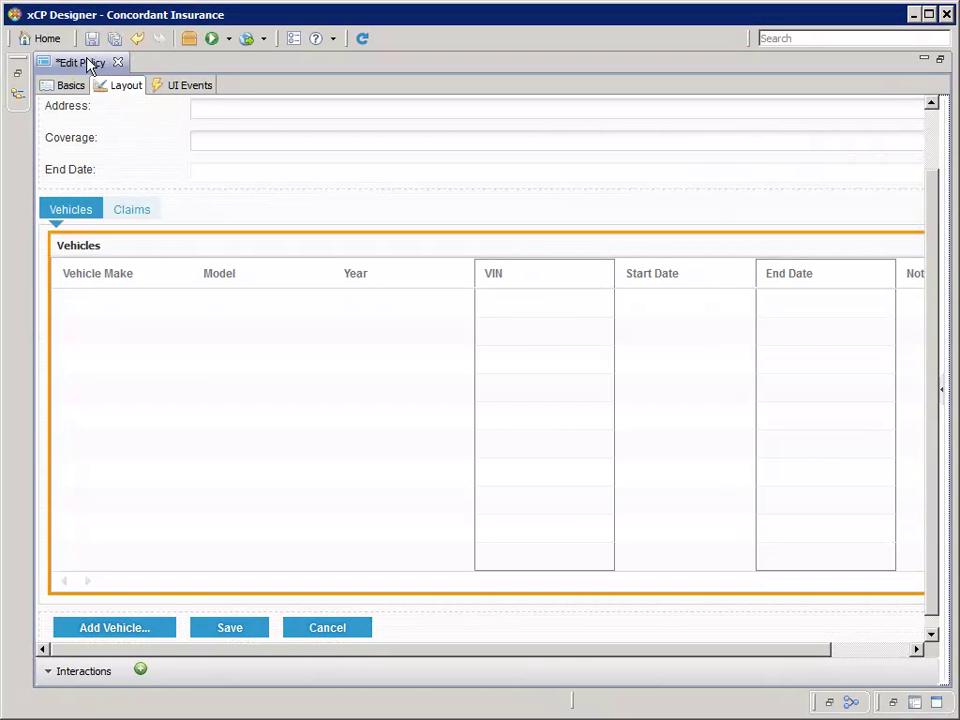
- Clear the title of the vehicles results list
{"action": "double_click", "coordinate": [88, 62]}
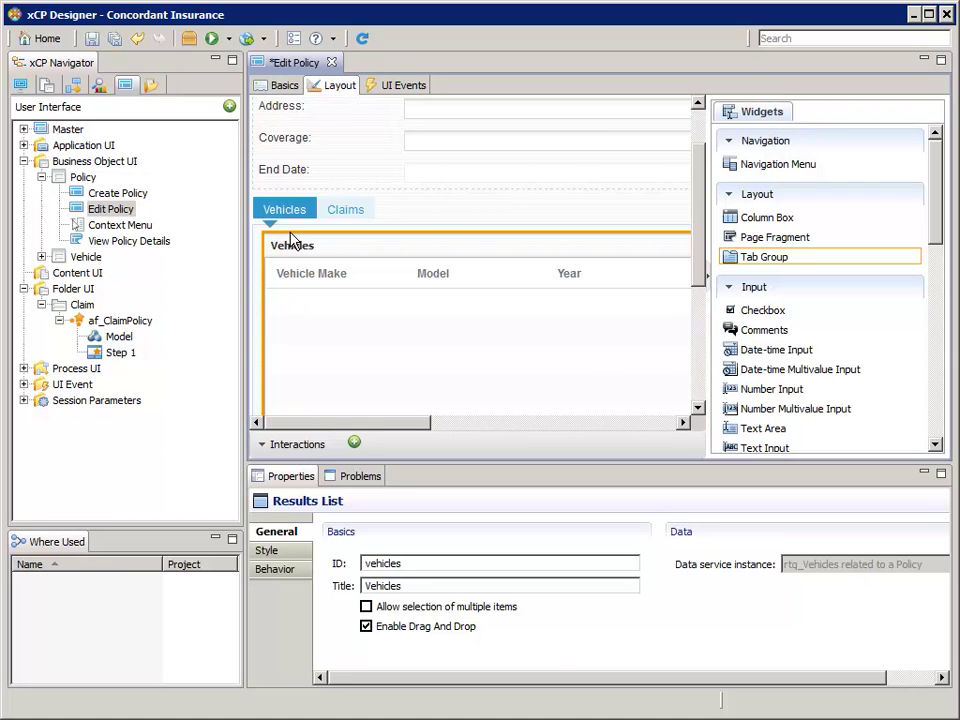
{"action": "left_click", "coordinate": [414, 586]}
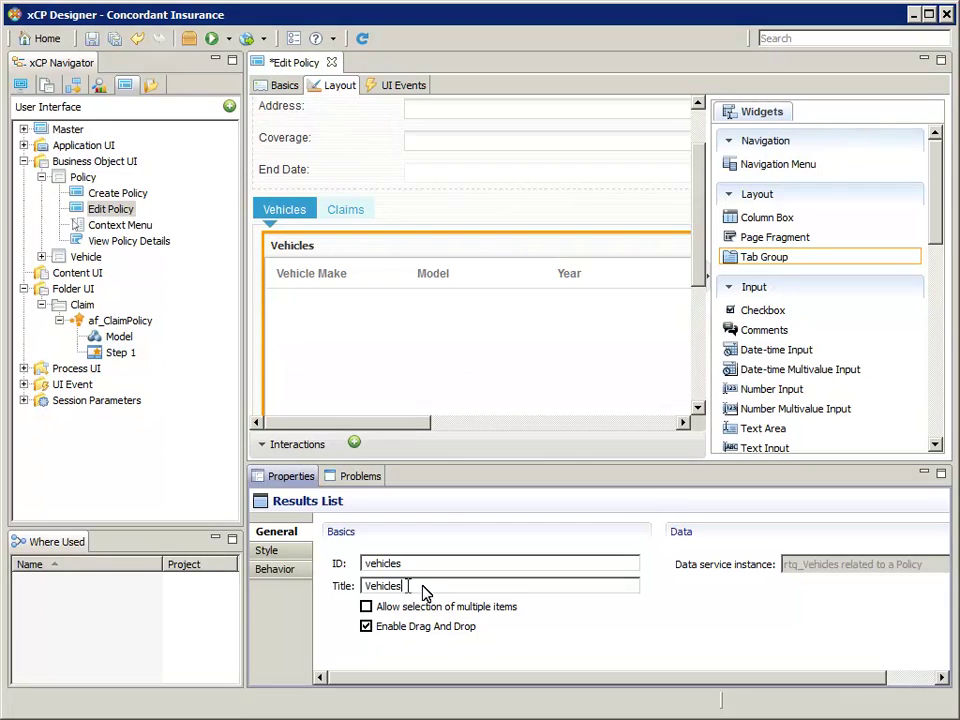
{"action": "double_click", "coordinate": [423, 586]}
{"action": "key", "text": "BackSpace"}
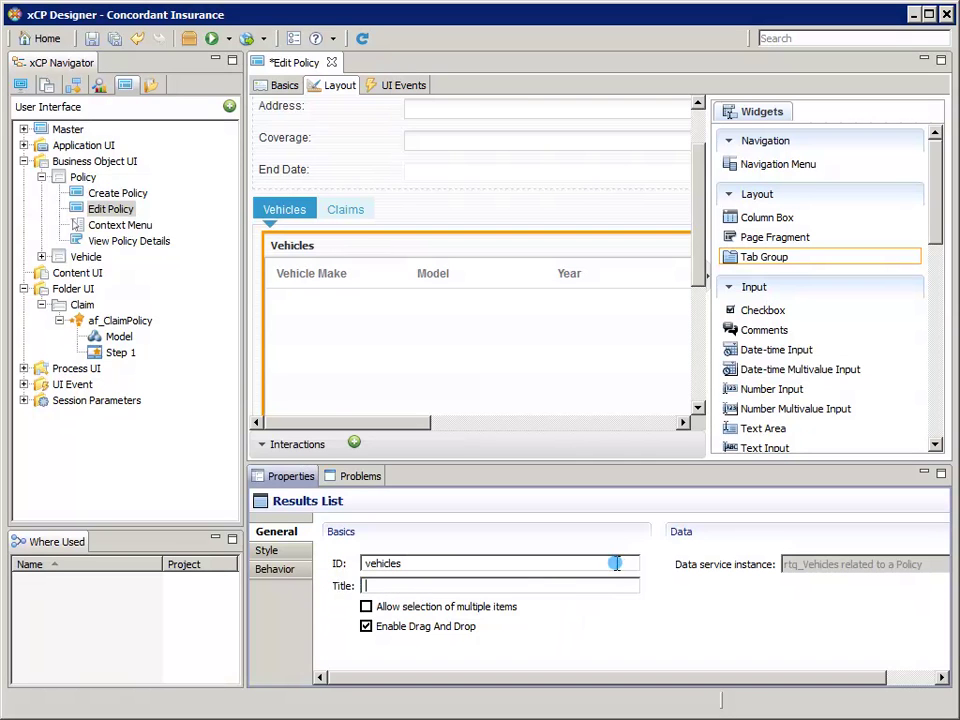
- Move the Add Vehicle button into the Vehicles tab, directly below the results list
{"action": "left_click_drag", "start_coordinate": [700, 140], "coordinate": [696, 238]}
{"action": "scroll", "coordinate": [700, 233], "scroll_direction": "up", "scroll_amount": 5}
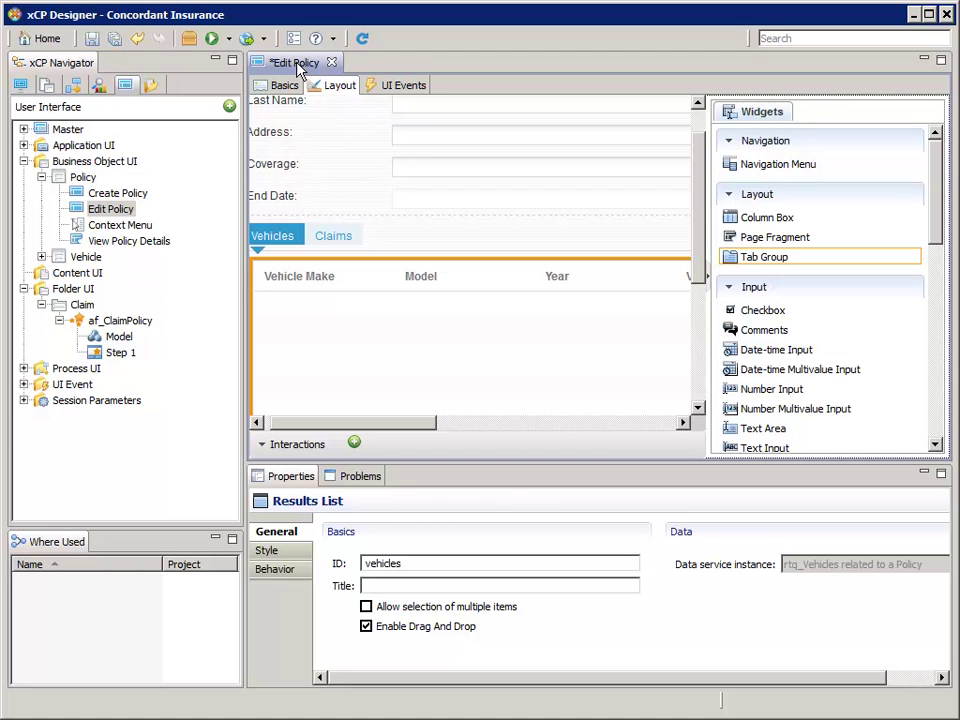
{"action": "double_click", "coordinate": [296, 64]}
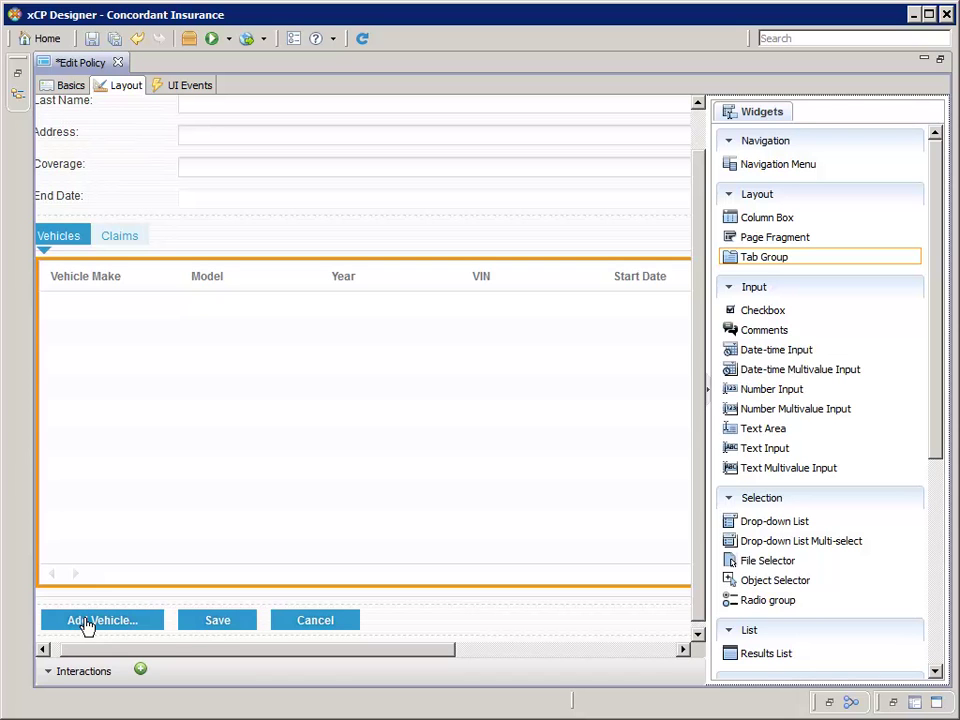
{"action": "left_click_drag", "start_coordinate": [87, 624], "coordinate": [72, 598]}
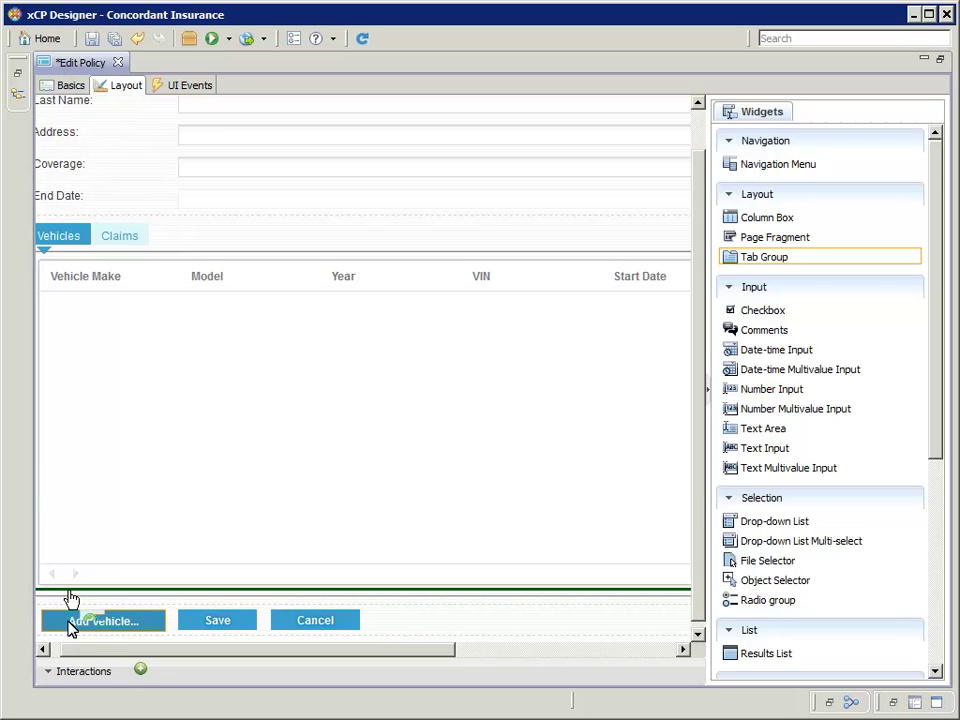
{"action": "left_click_drag", "start_coordinate": [72, 598], "coordinate": [72, 598]}
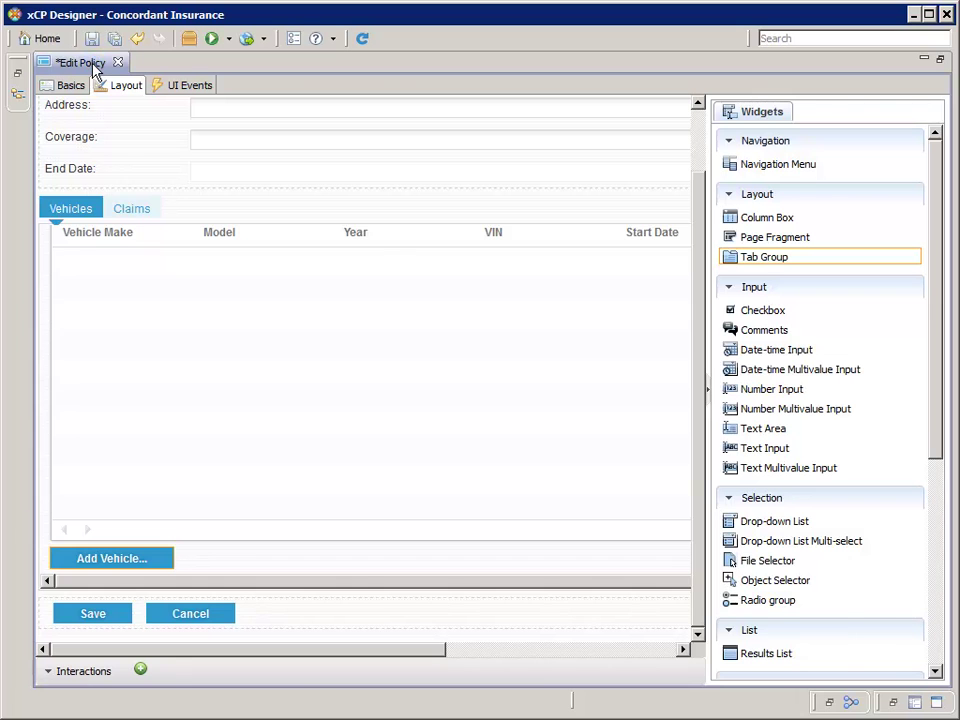
{"action": "double_click", "coordinate": [93, 66]}
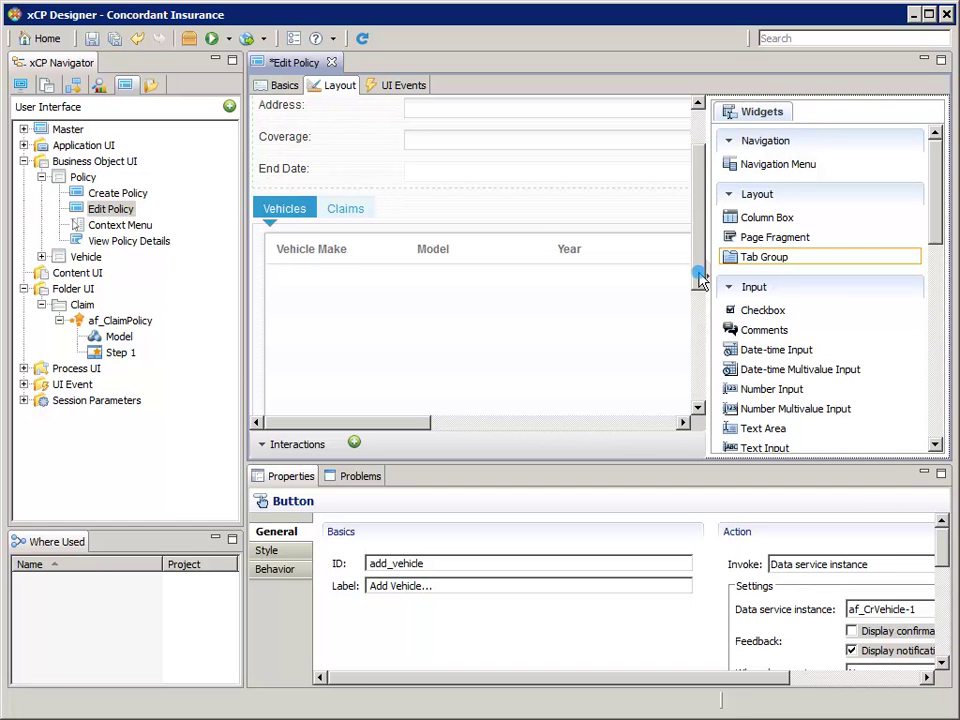
- Insert a Button widget into the Claims tab of the tab group
{"action": "left_click_drag", "start_coordinate": [705, 285], "coordinate": [715, 393]}
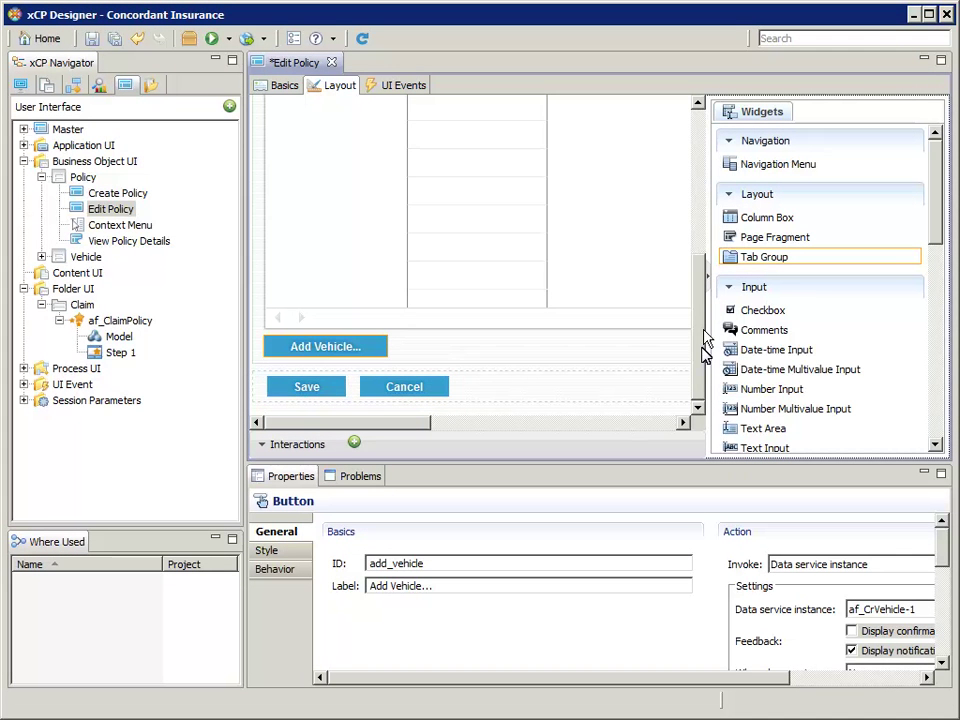
{"action": "left_click_drag", "start_coordinate": [705, 345], "coordinate": [703, 270]}
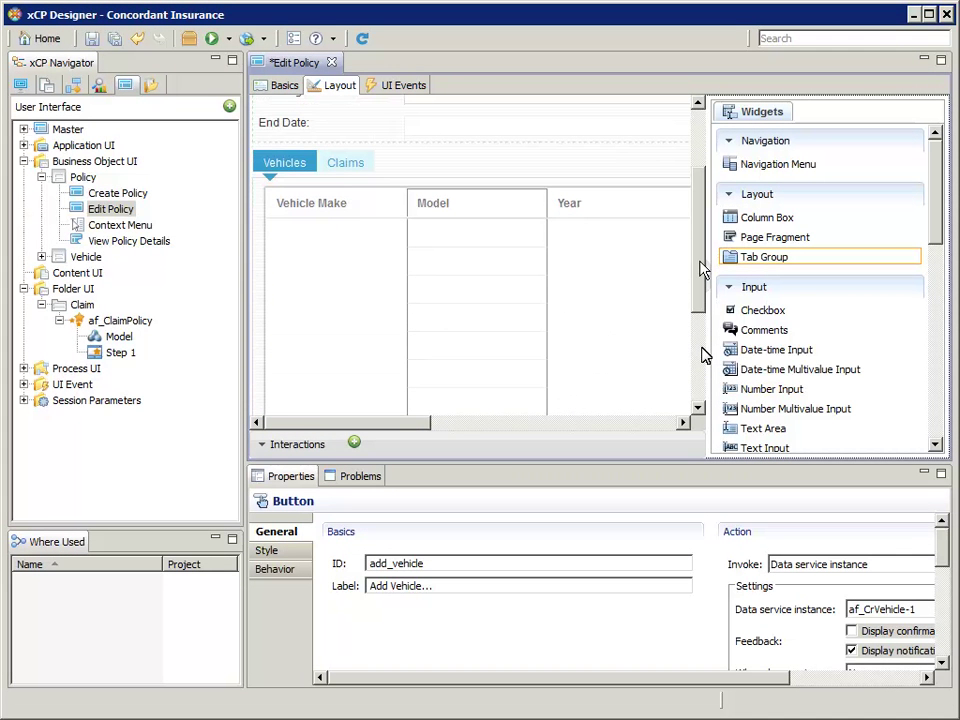
{"action": "left_click", "coordinate": [341, 162]}
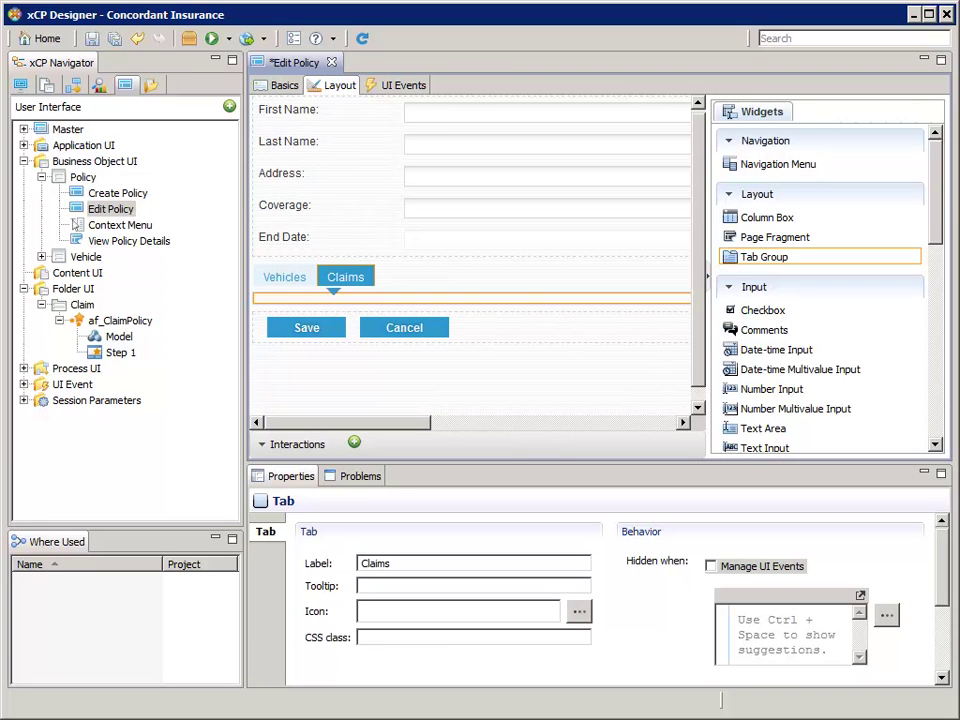
{"action": "left_click_drag", "start_coordinate": [937, 207], "coordinate": [936, 437]}
{"action": "left_click", "coordinate": [753, 420]}
{"action": "left_click_drag", "start_coordinate": [753, 420], "coordinate": [272, 306]}
- Set the new button's ID to add_claim and its label to "Add Claim..."
{"action": "left_click", "coordinate": [423, 563]}
{"action": "key", "text": "shift+Left"}
{"action": "key", "text": "shift+Left"}
{"action": "key", "text": "shift+Left"}
{"action": "key", "text": "shift+Left"}
{"action": "key", "text": "shift+Left"}
{"action": "key", "text": "shift+Left"}
{"action": "key", "text": "shift+Left"}
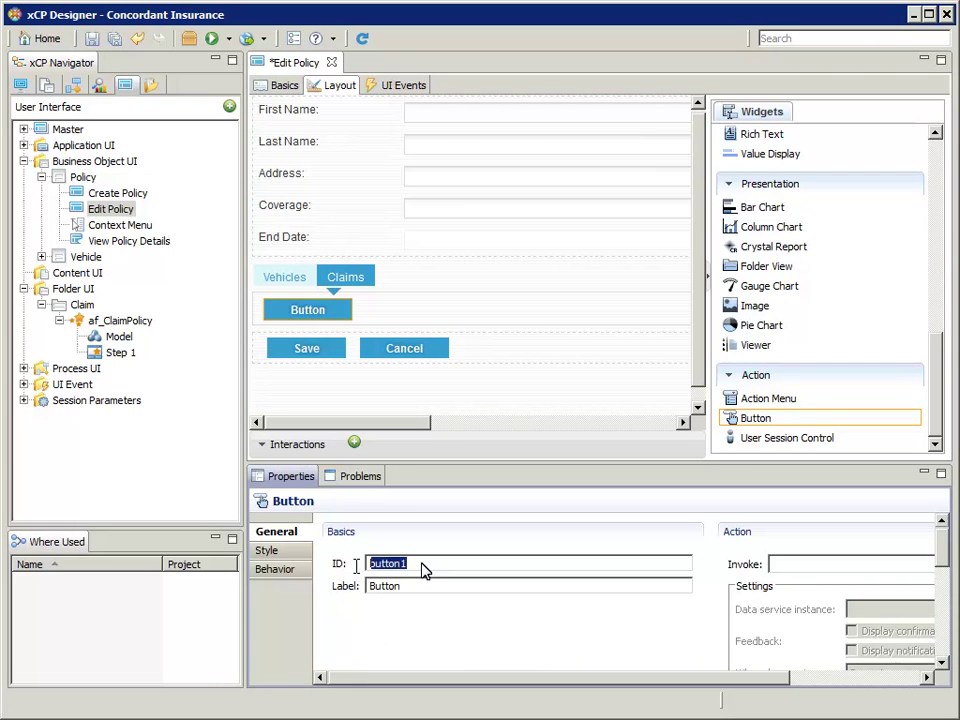
{"action": "type", "text": "add_claim"}
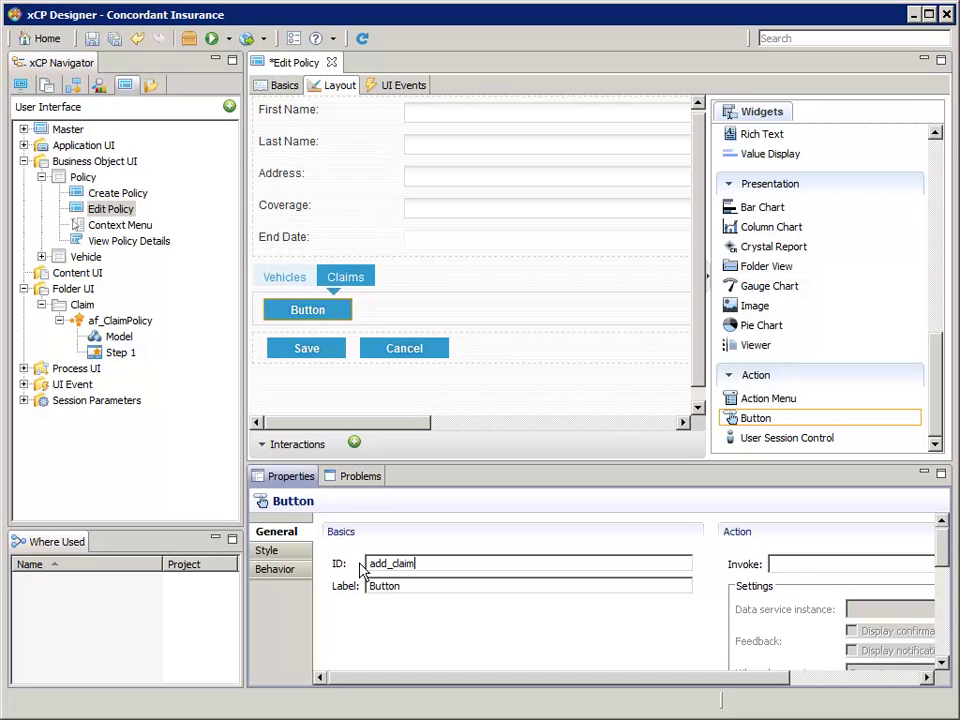
{"action": "key", "text": "Tab"}
{"action": "type", "text": "Add Claim..."}
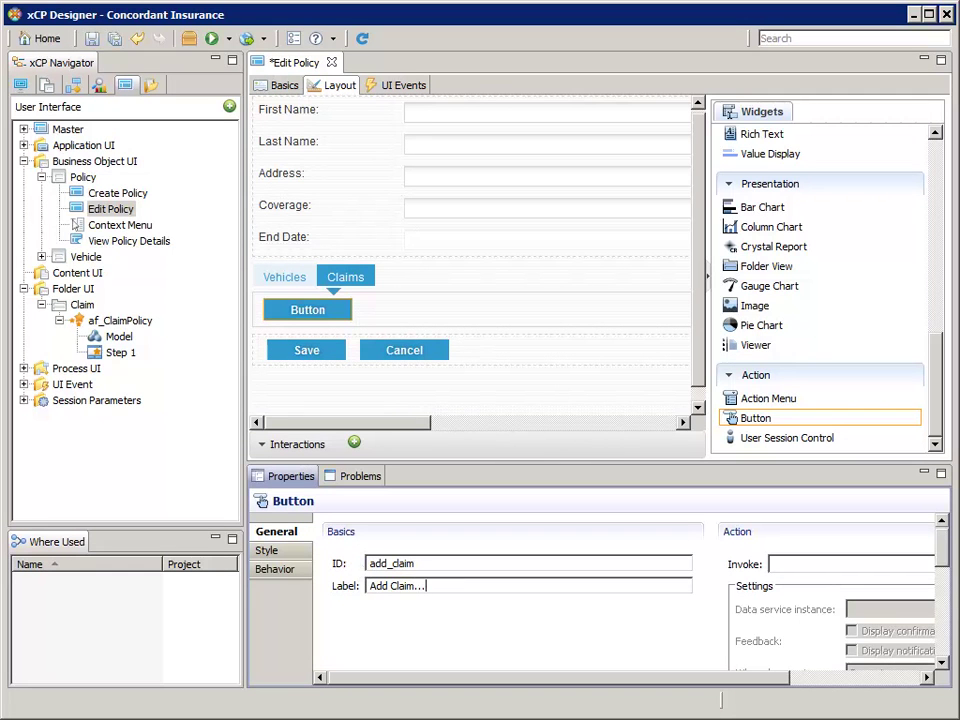
- Make the Add Claim button invoke the data service instance af_ClaimPolicy-1, and set its destination when done to None
{"action": "left_click_drag", "start_coordinate": [713, 686], "coordinate": [838, 690]}
{"action": "left_click", "coordinate": [903, 565]}
{"action": "left_click", "coordinate": [727, 583]}
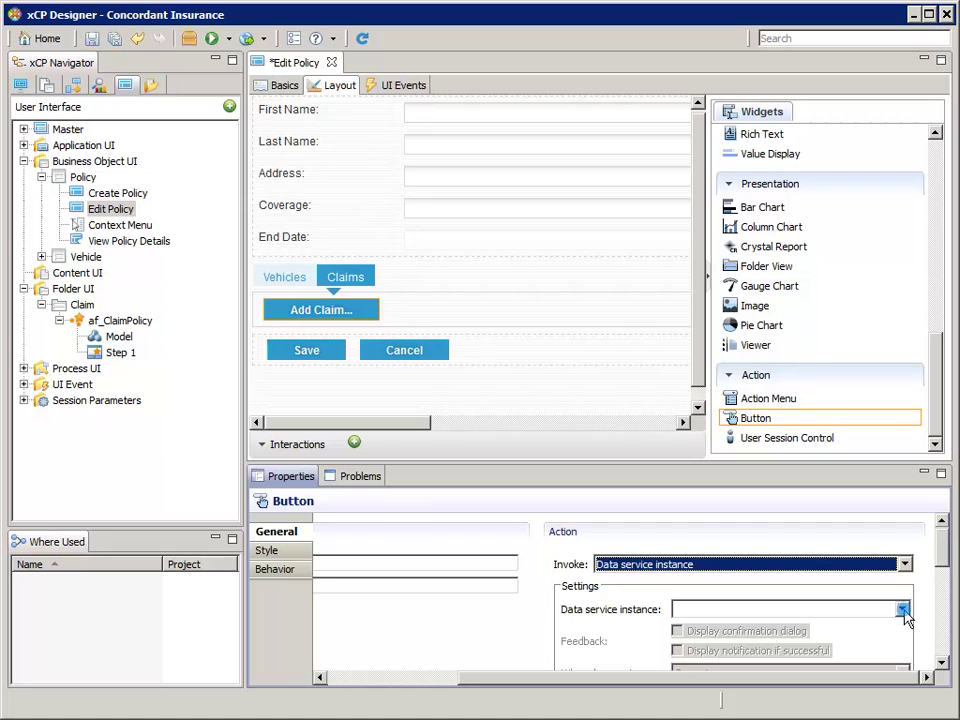
{"action": "left_click", "coordinate": [903, 609]}
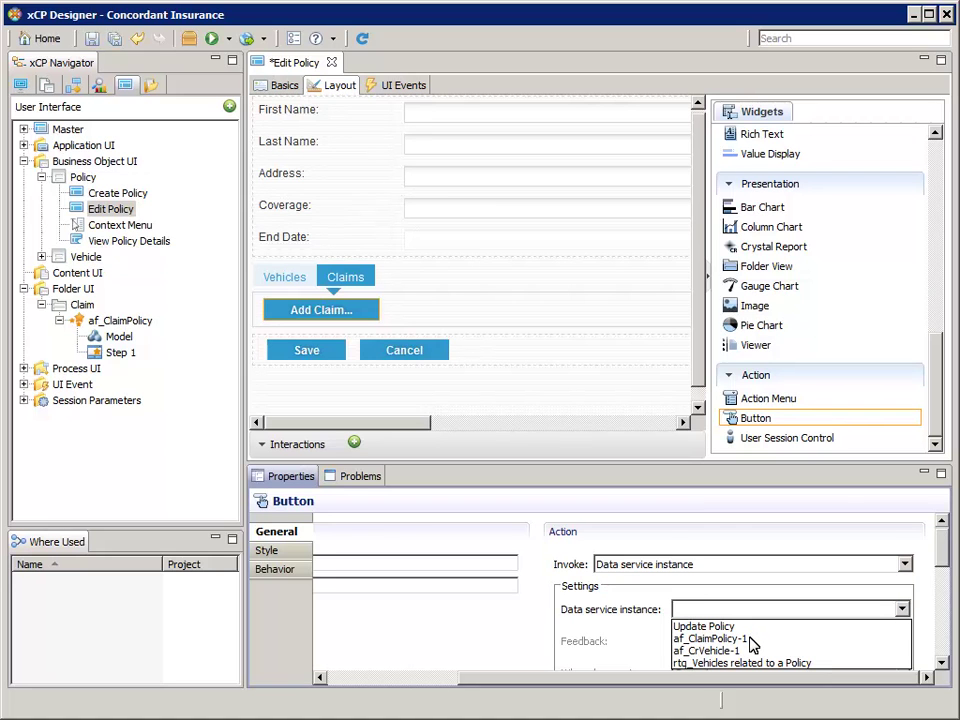
{"action": "left_click", "coordinate": [750, 639]}
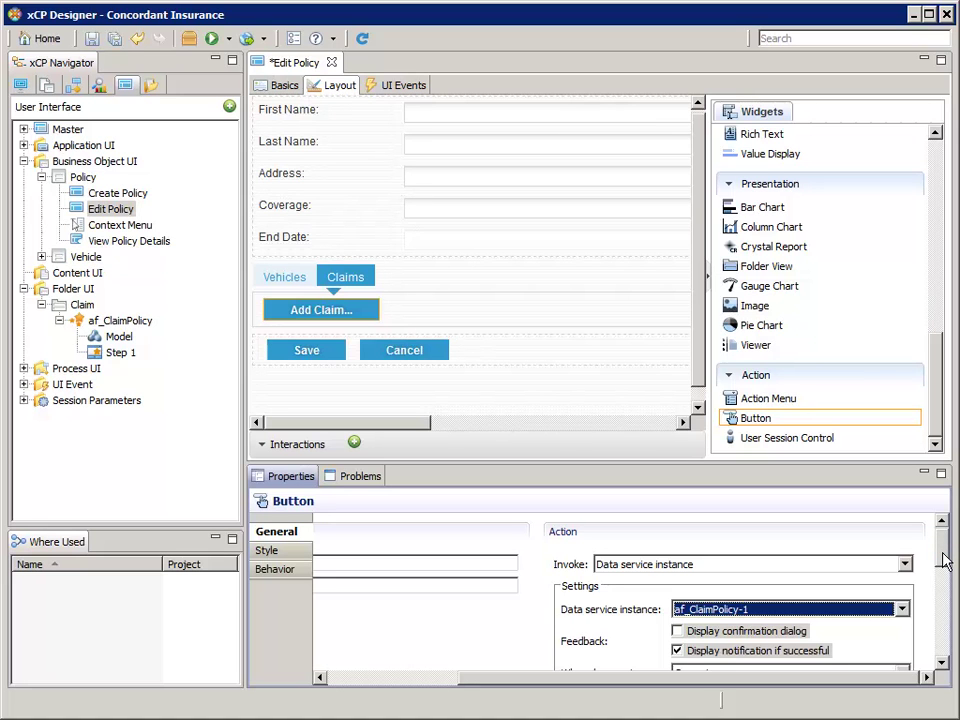
{"action": "scroll", "coordinate": [943, 563], "scroll_direction": "down", "scroll_amount": 3}
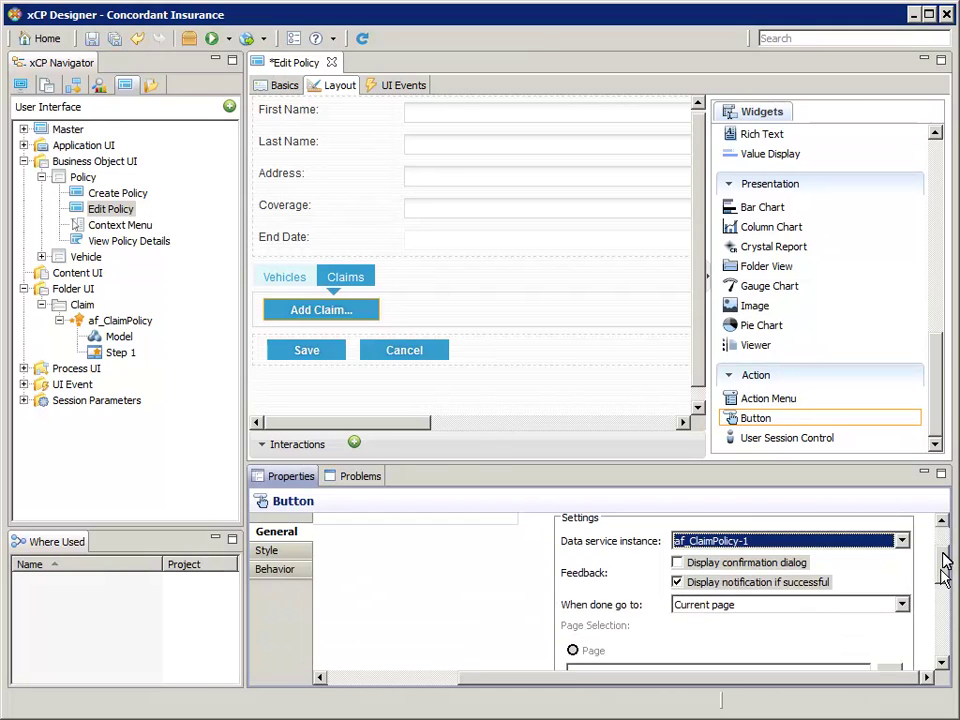
{"action": "left_click", "coordinate": [903, 606]}
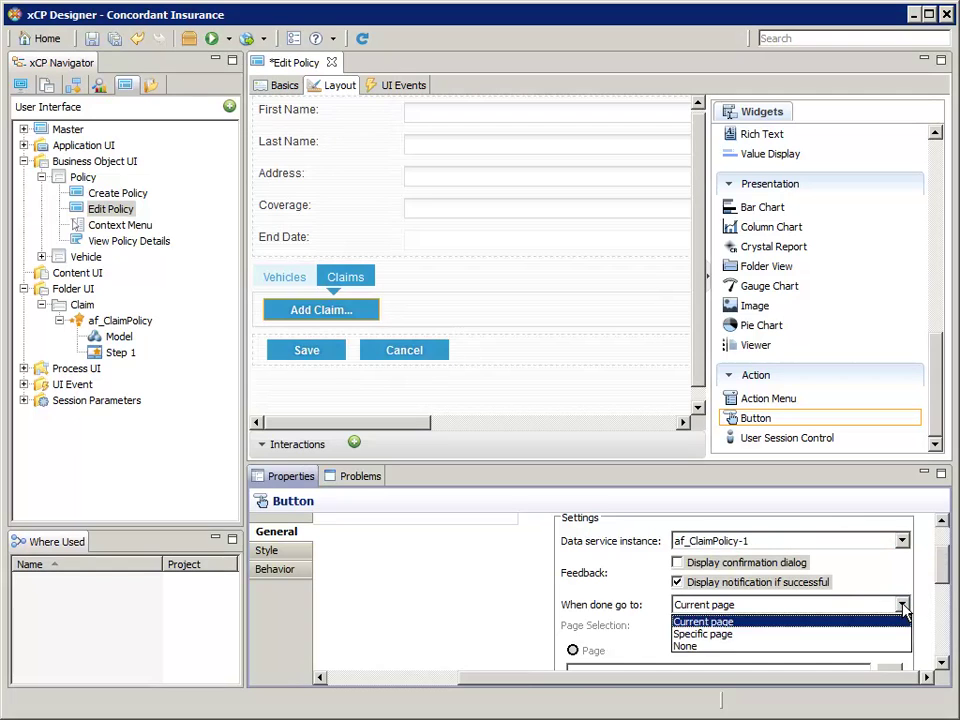
{"action": "left_click", "coordinate": [739, 648]}
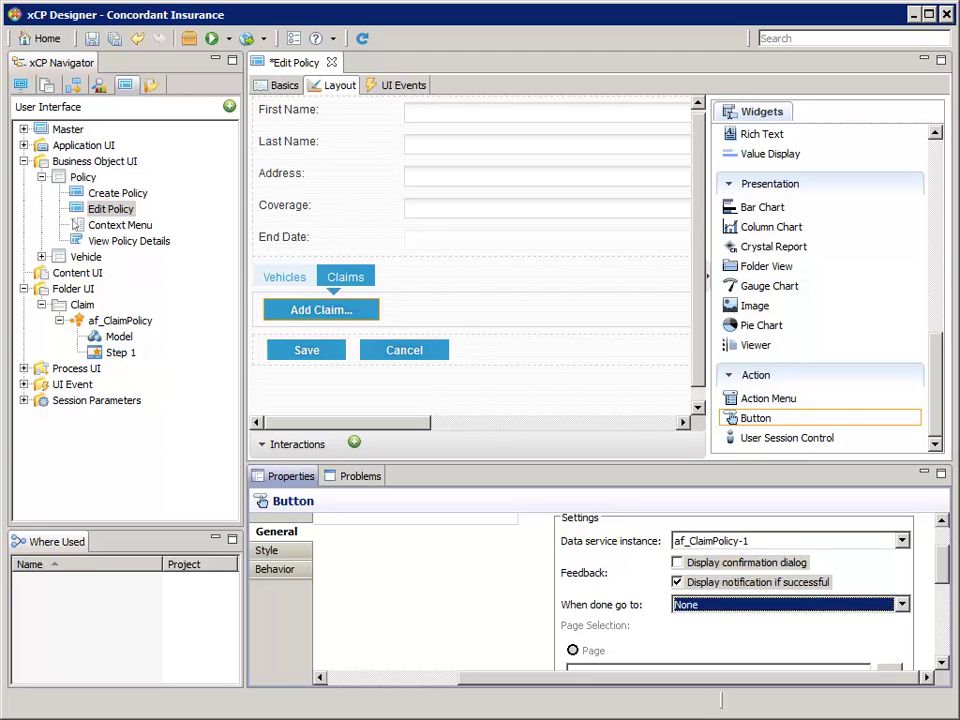
- Add the rtq_Claims related to a Policy query to the page's interactions and make it refresh on page load
{"action": "left_click", "coordinate": [263, 448]}
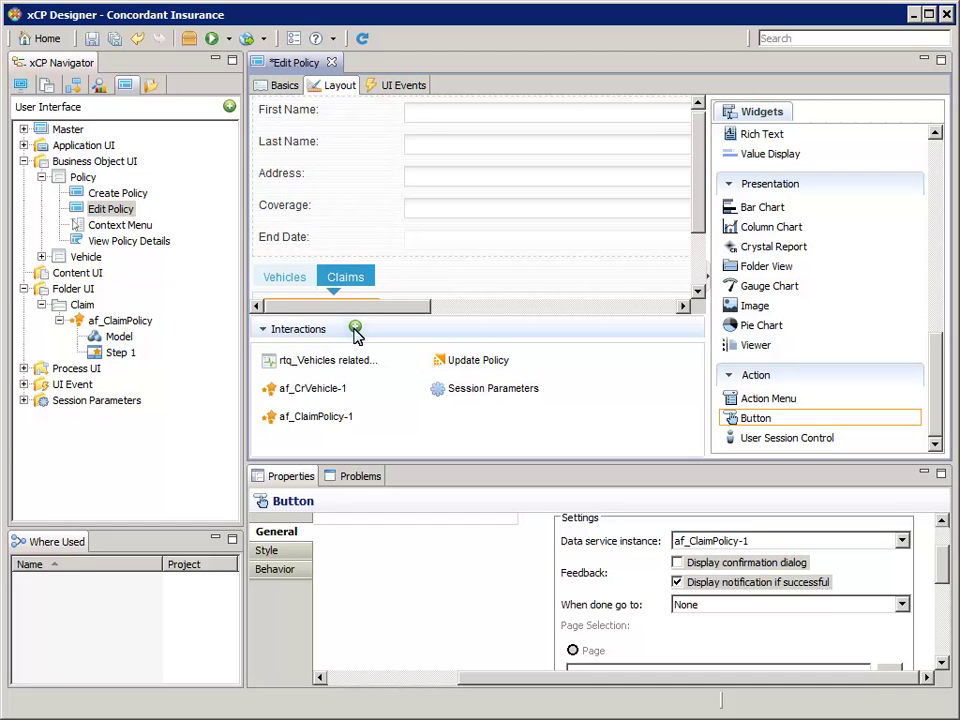
{"action": "left_click", "coordinate": [355, 329]}
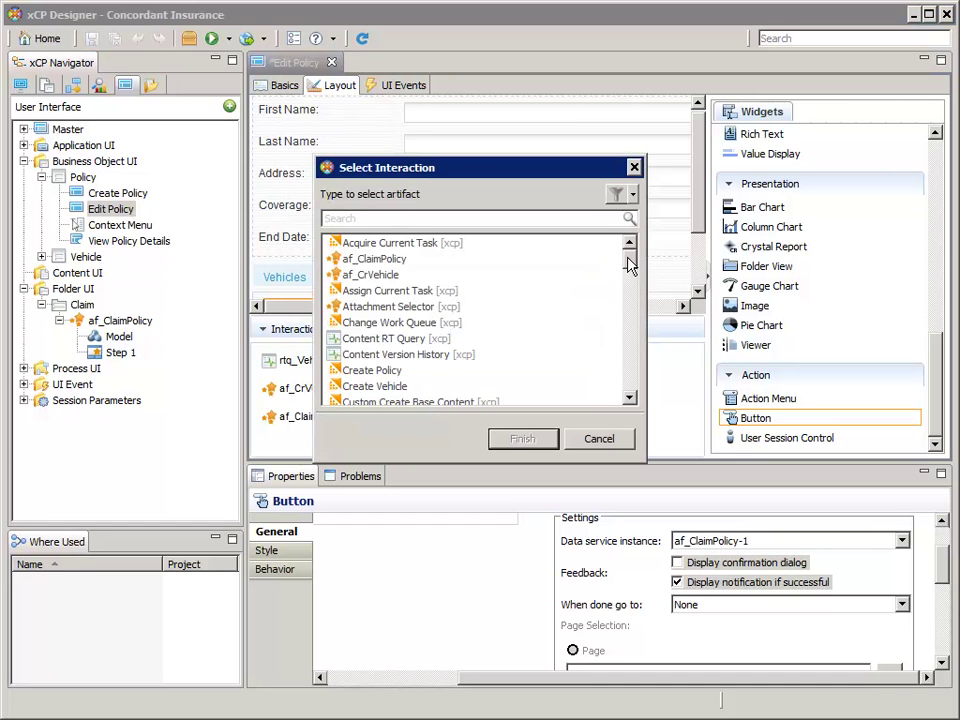
{"action": "left_click_drag", "start_coordinate": [628, 264], "coordinate": [622, 350]}
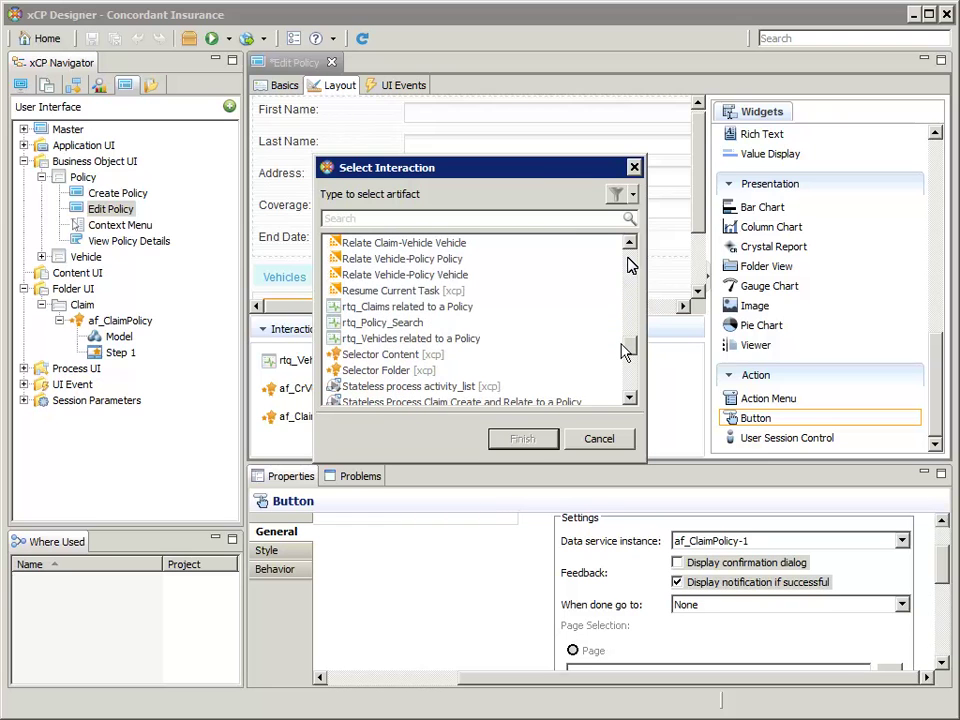
{"action": "left_click", "coordinate": [452, 307]}
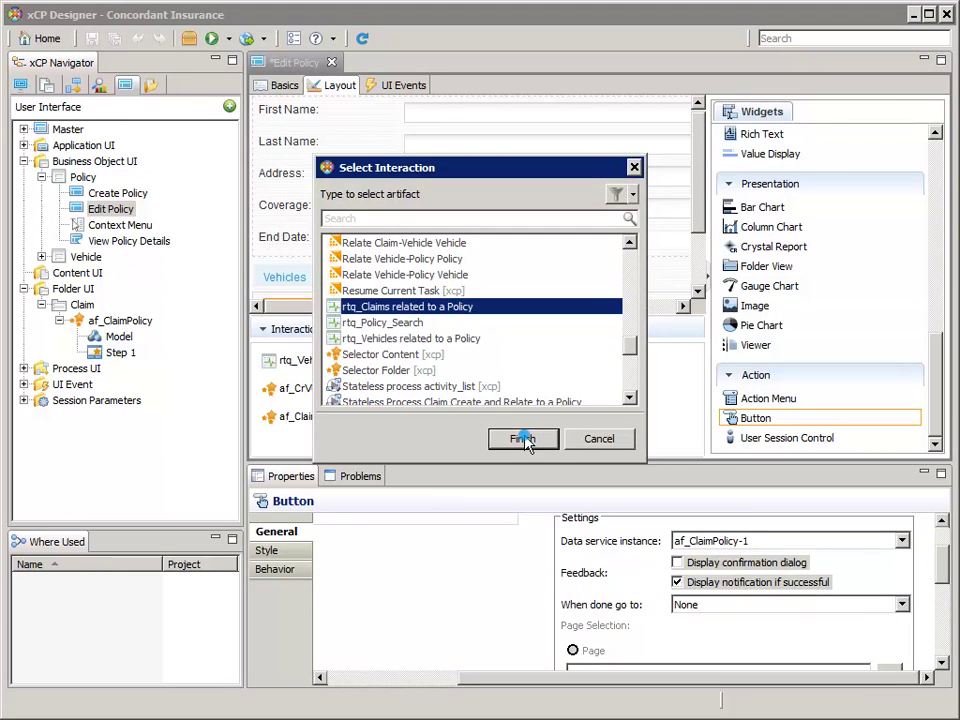
{"action": "left_click", "coordinate": [522, 438]}
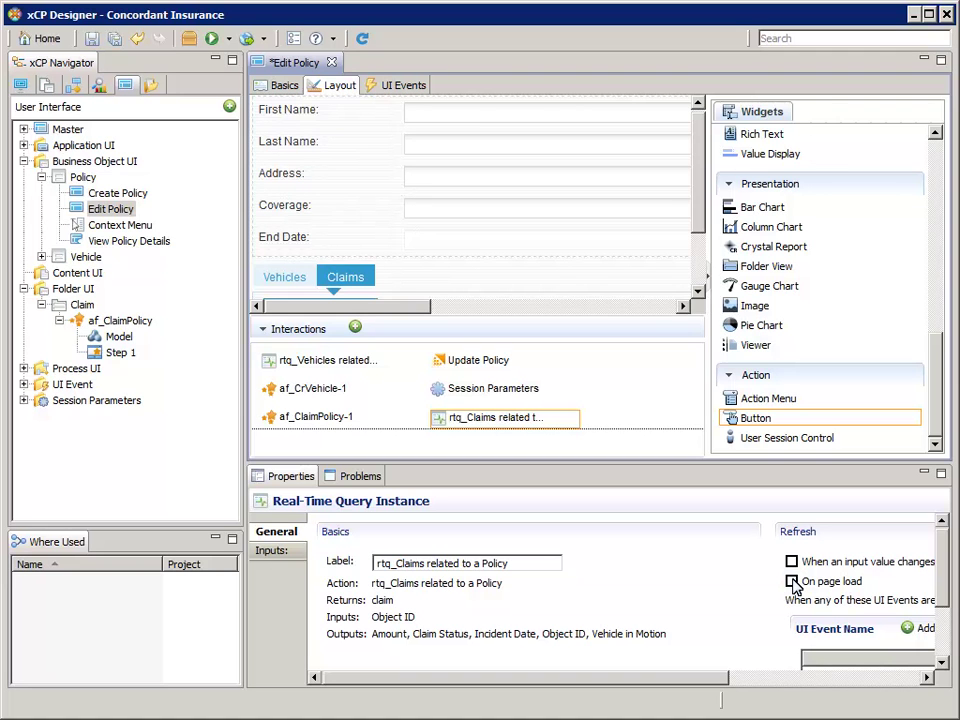
{"action": "left_click", "coordinate": [792, 582]}
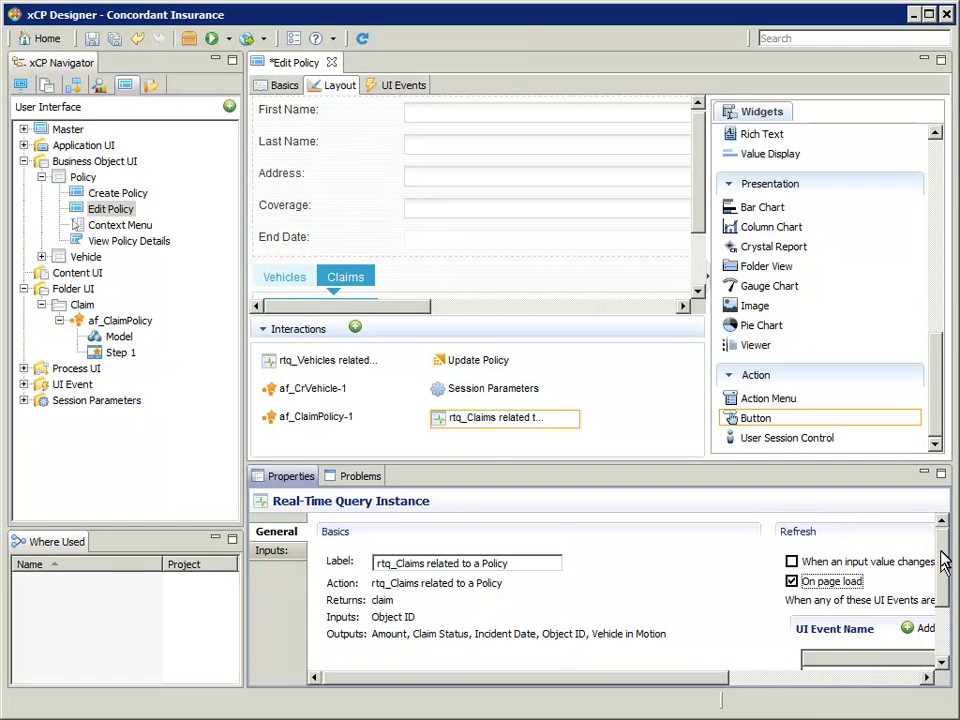
- Make the claims query also refresh on the success event of the af_ClaimPolicy-1 data service instance
{"action": "scroll", "coordinate": [943, 562], "scroll_direction": "down", "scroll_amount": 1}
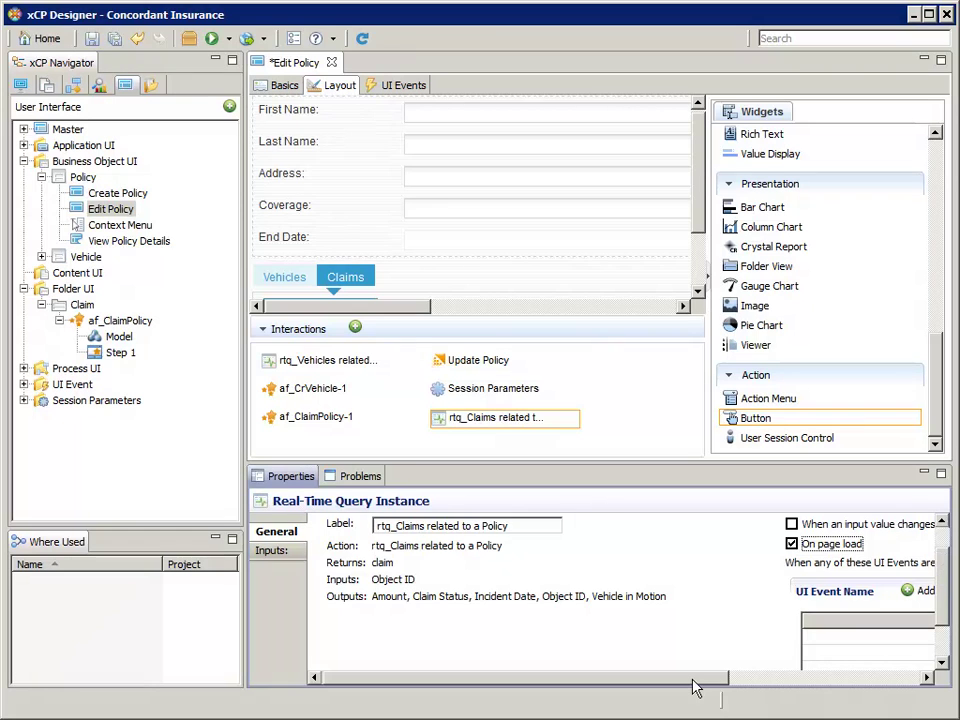
{"action": "left_click_drag", "start_coordinate": [694, 681], "coordinate": [884, 682]}
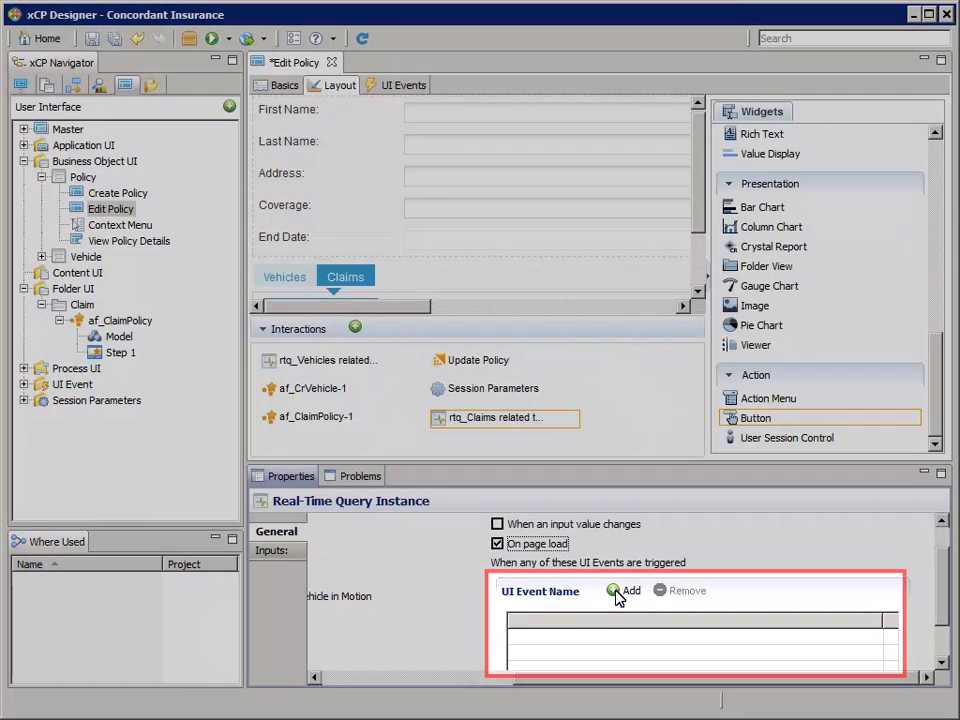
{"action": "left_click", "coordinate": [617, 593]}
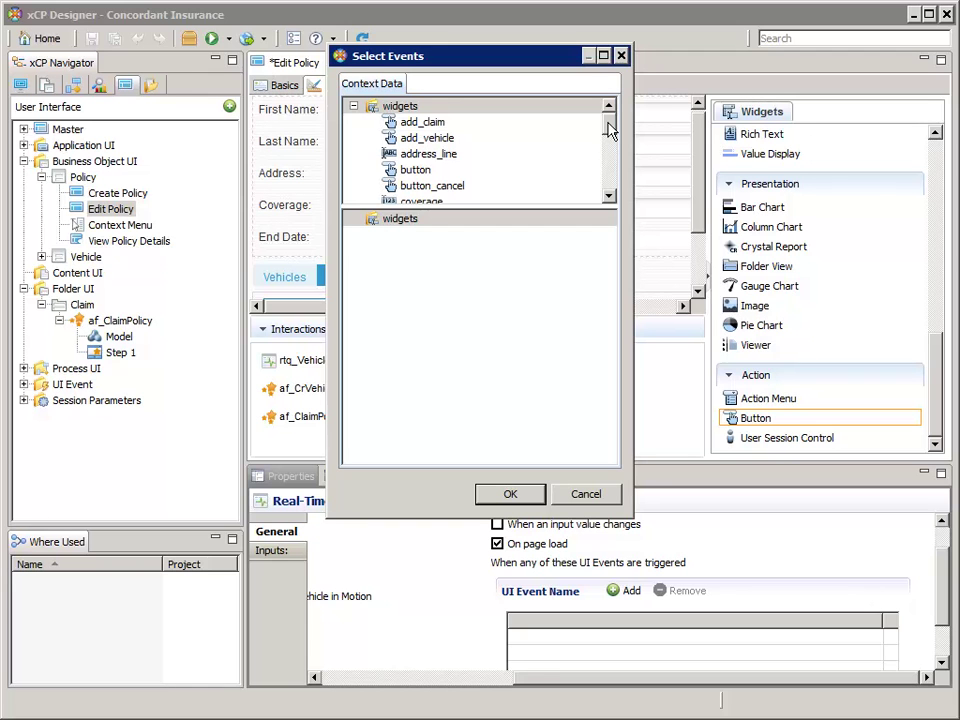
{"action": "left_click_drag", "start_coordinate": [610, 130], "coordinate": [610, 183]}
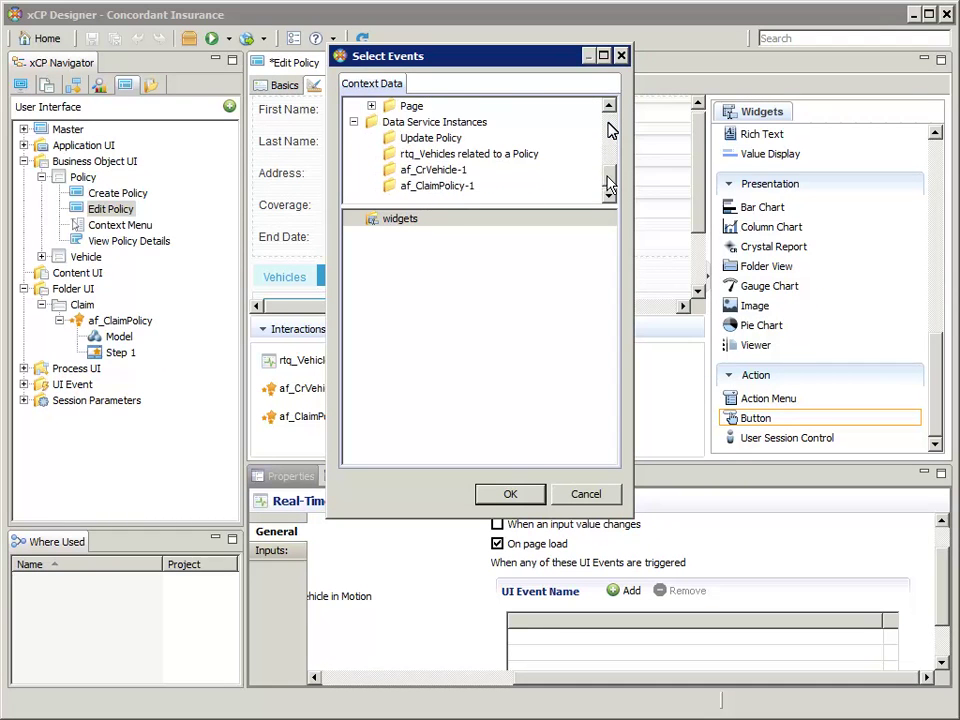
{"action": "left_click", "coordinate": [428, 186]}
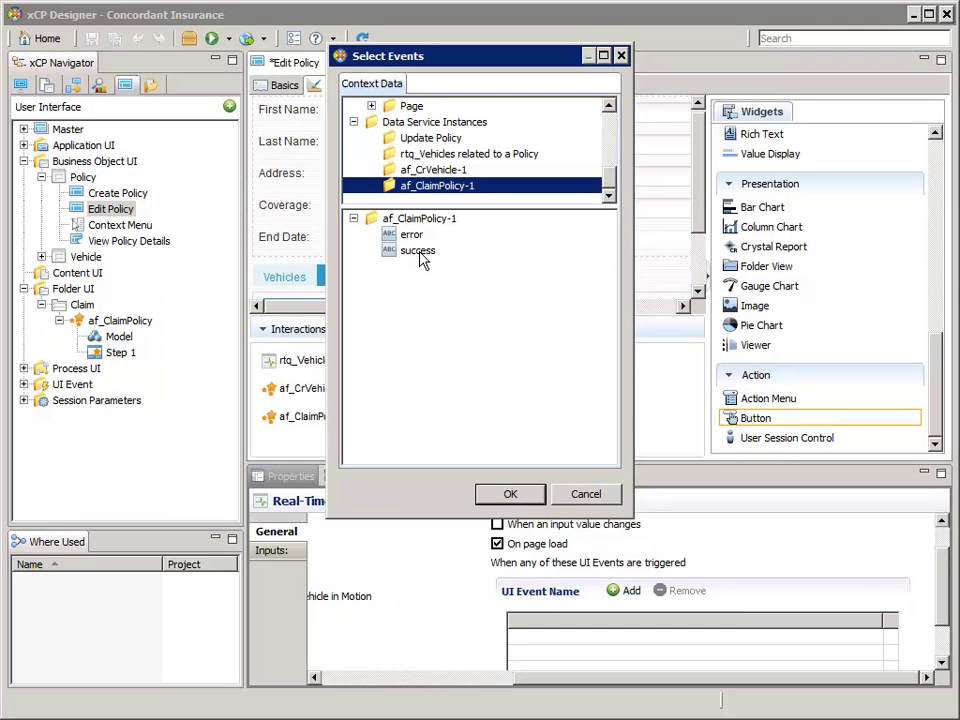
{"action": "left_click", "coordinate": [420, 252]}
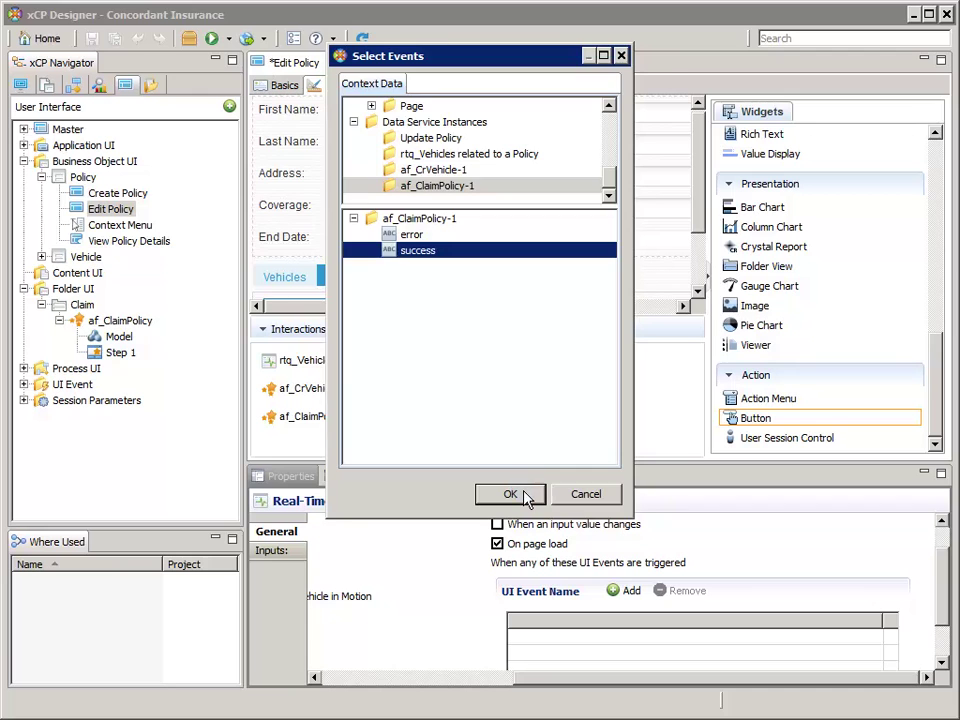
{"action": "left_click", "coordinate": [511, 494]}
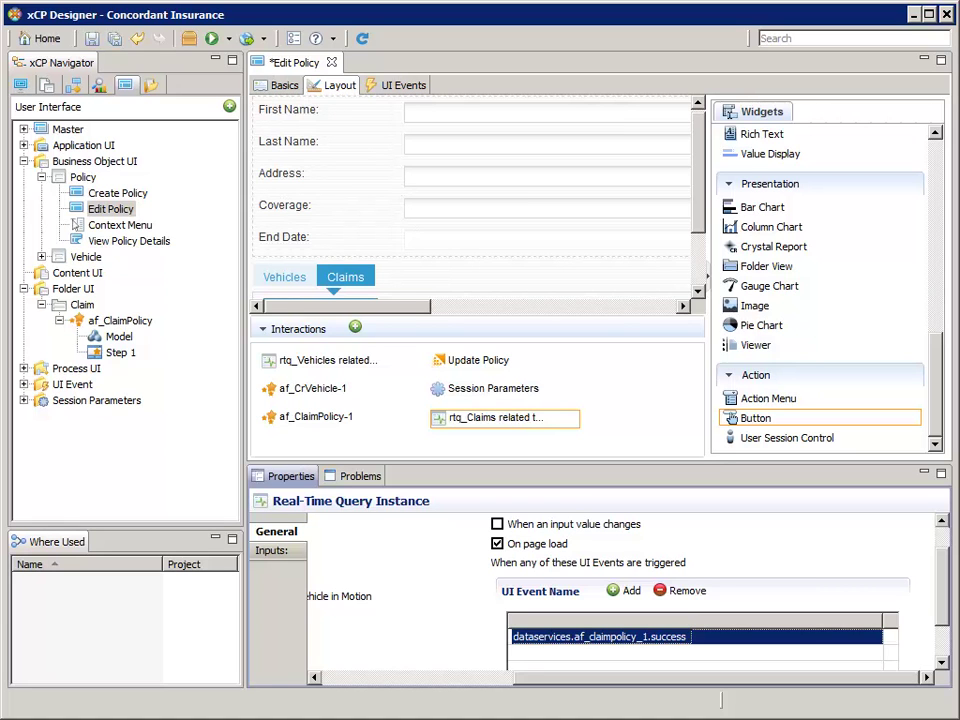
- Check the Object ID input mapping of the rtq_Claims related to a Policy query
{"action": "left_click", "coordinate": [478, 424]}
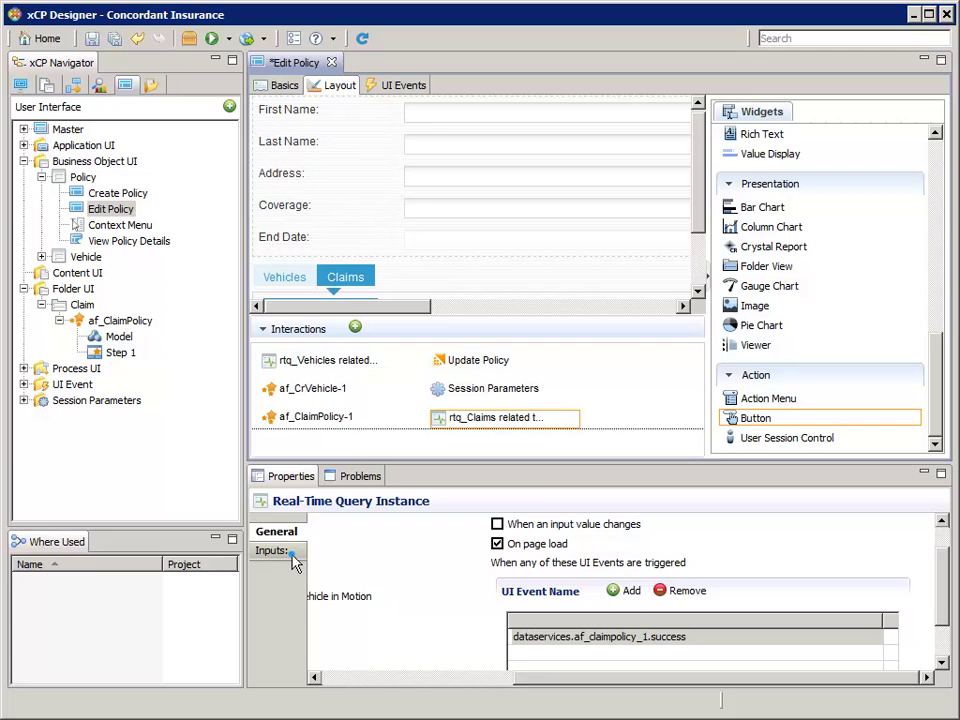
{"action": "left_click", "coordinate": [290, 552]}
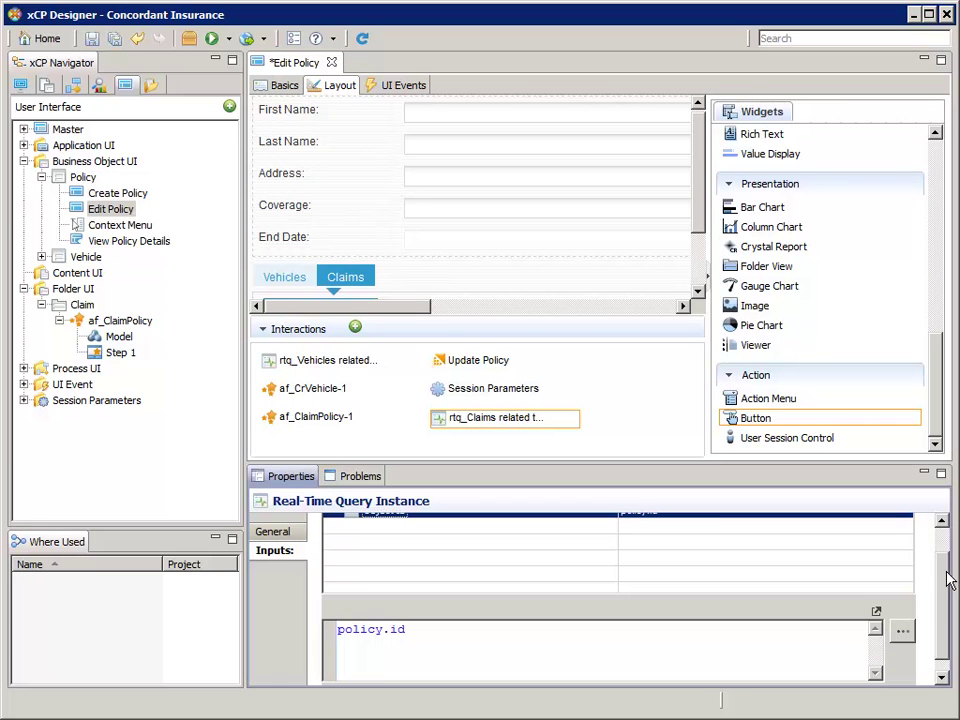
{"action": "left_click_drag", "start_coordinate": [948, 570], "coordinate": [948, 560]}
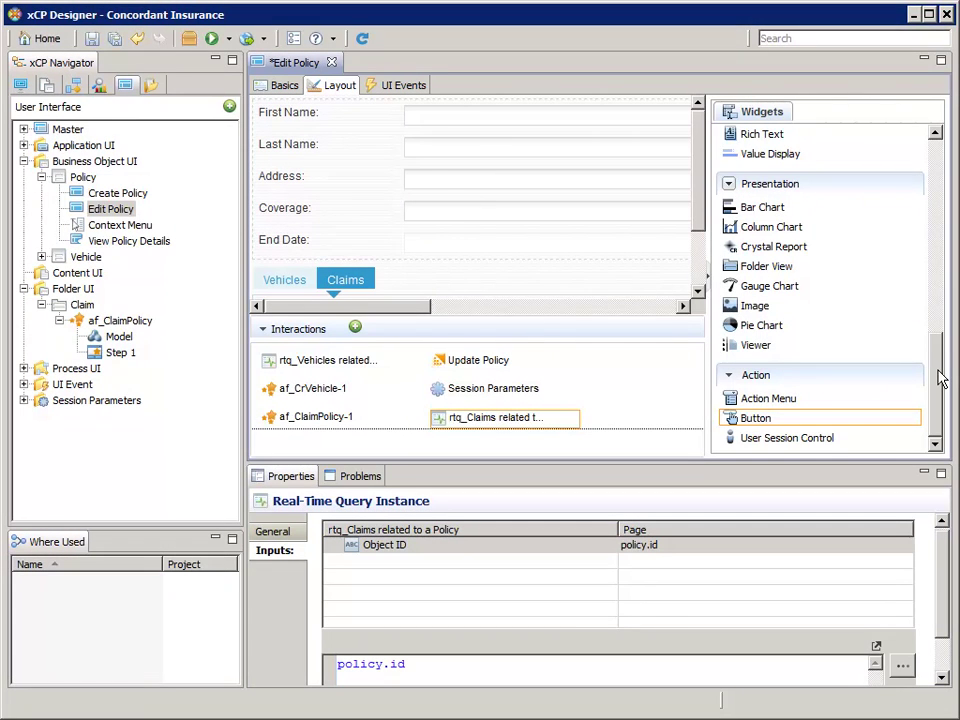
- Insert a Results List widget into the Claims tab, above the Add Claim button
{"action": "left_click_drag", "start_coordinate": [940, 372], "coordinate": [942, 320]}
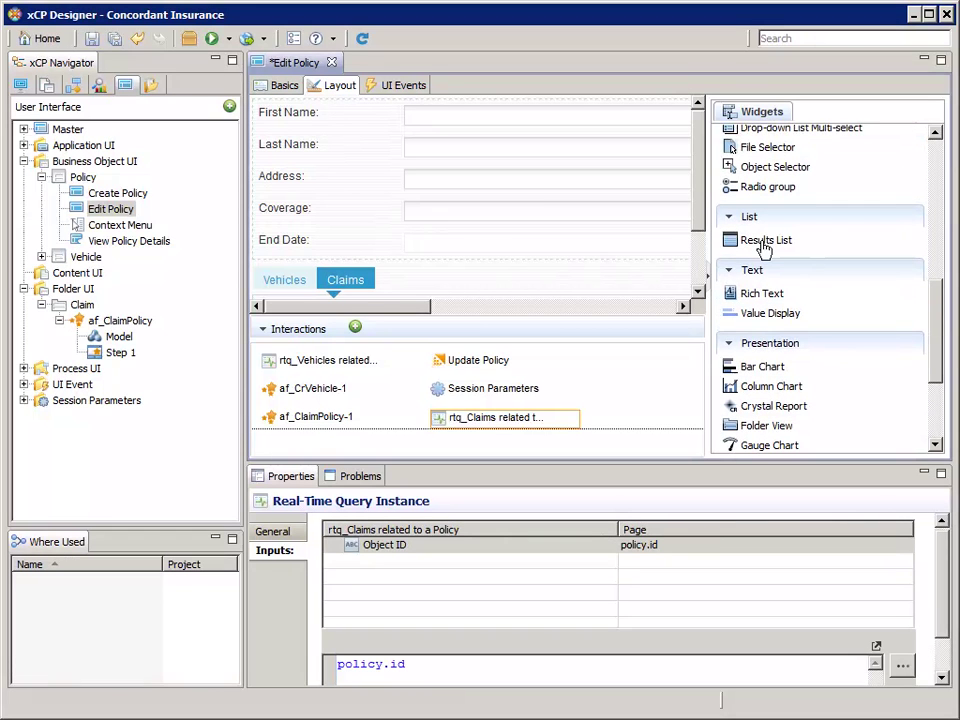
{"action": "left_click_drag", "start_coordinate": [765, 242], "coordinate": [702, 250]}
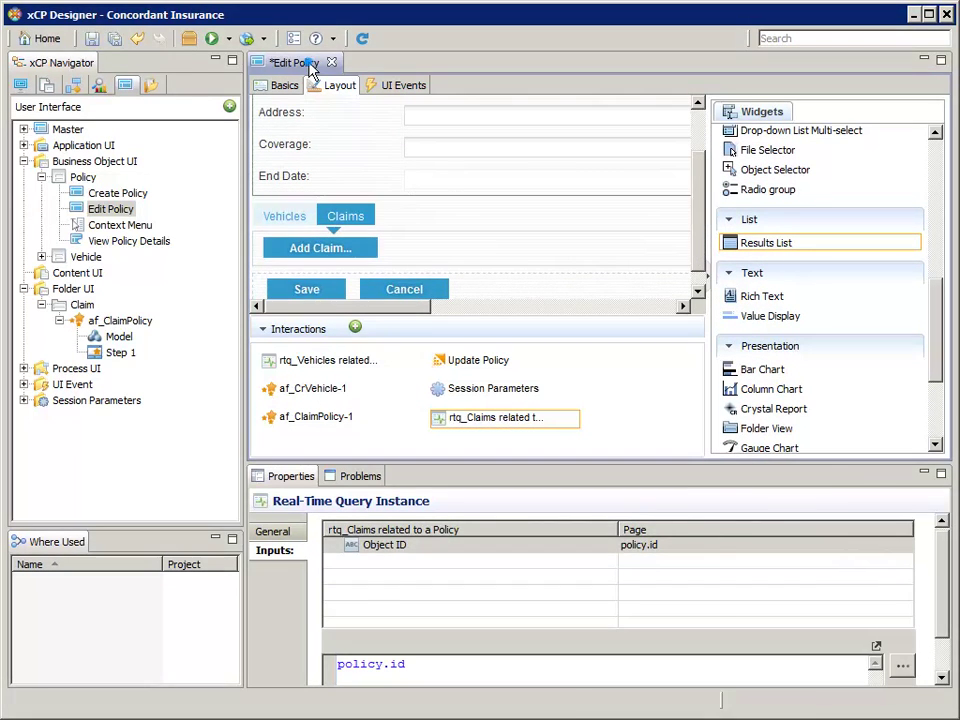
{"action": "double_click", "coordinate": [309, 64]}
{"action": "left_click_drag", "start_coordinate": [745, 311], "coordinate": [68, 307]}
{"action": "double_click", "coordinate": [72, 63]}
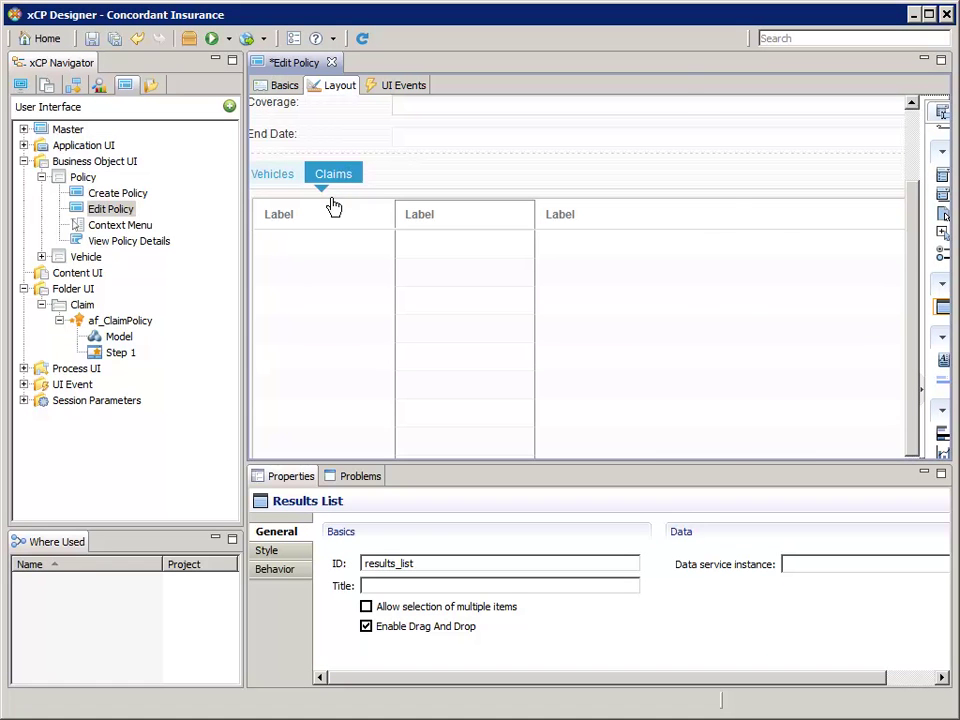
- Set the new results list's ID to claims
{"action": "left_click", "coordinate": [333, 206]}
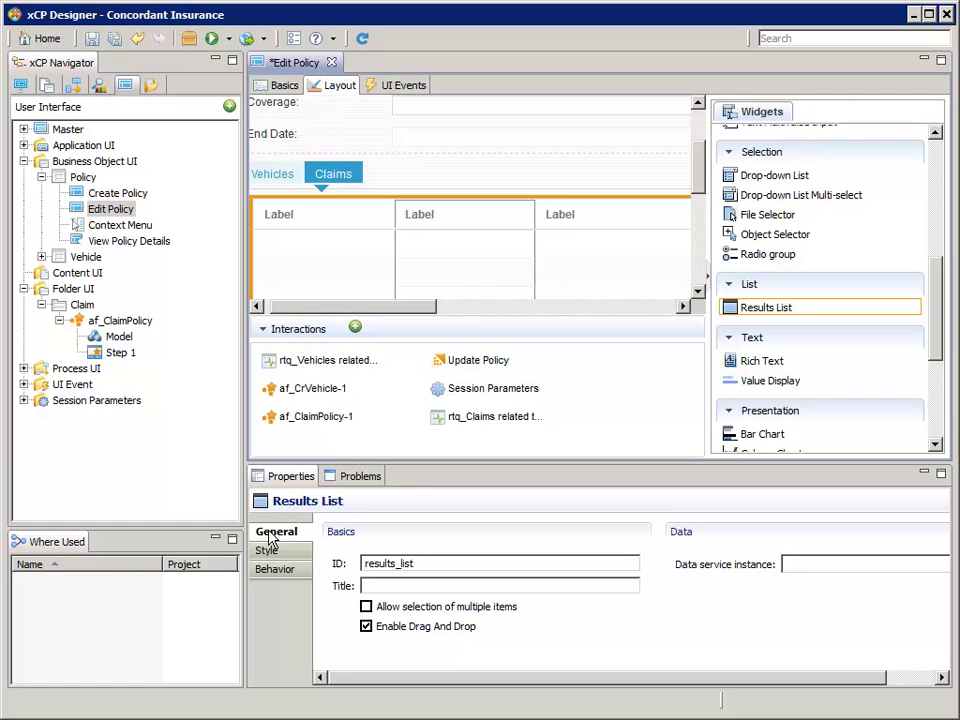
{"action": "double_click", "coordinate": [431, 566]}
{"action": "type", "text": "claim"}
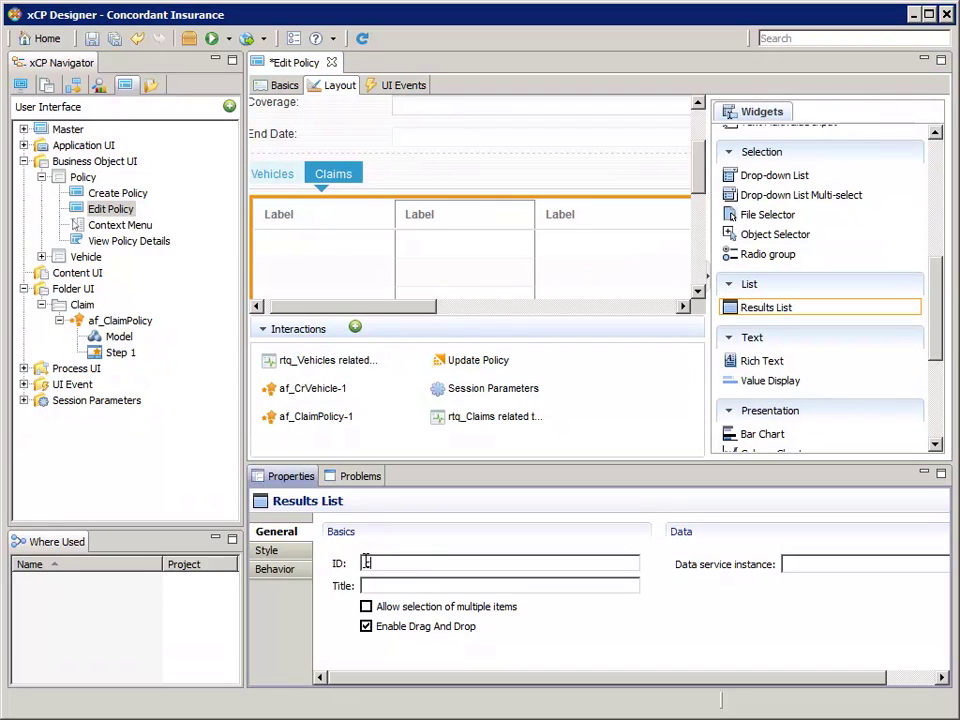
{"action": "type", "text": "s"}
{"action": "key", "text": "Tab"}
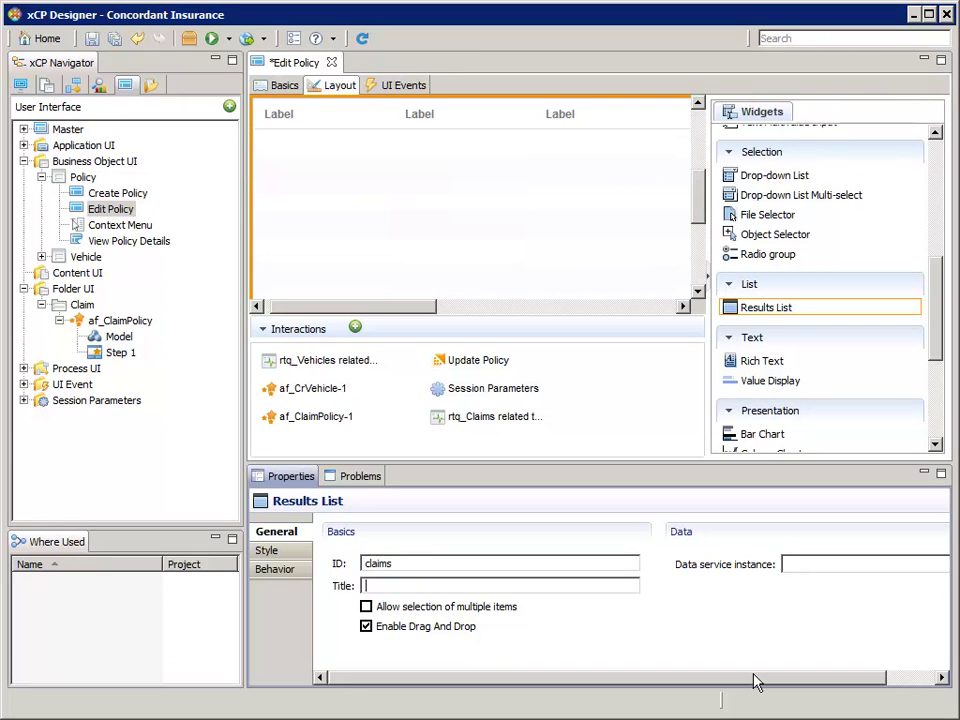
- Connect the claims results list to the data service instance rtq_Claims related to a Policy
{"action": "left_click_drag", "start_coordinate": [757, 681], "coordinate": [880, 700]}
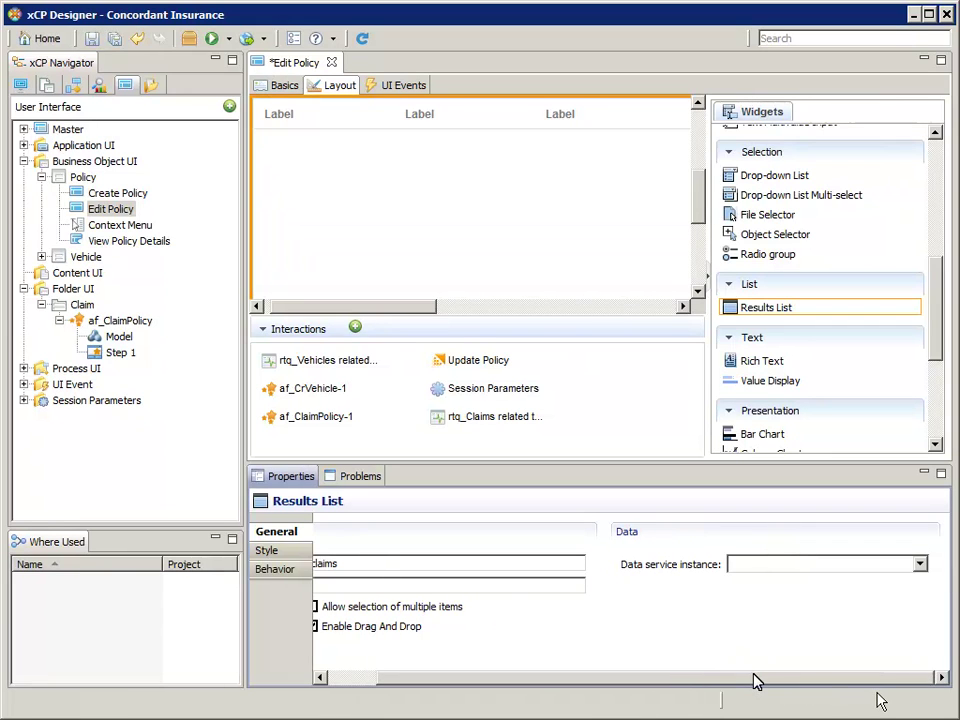
{"action": "left_click", "coordinate": [919, 565]}
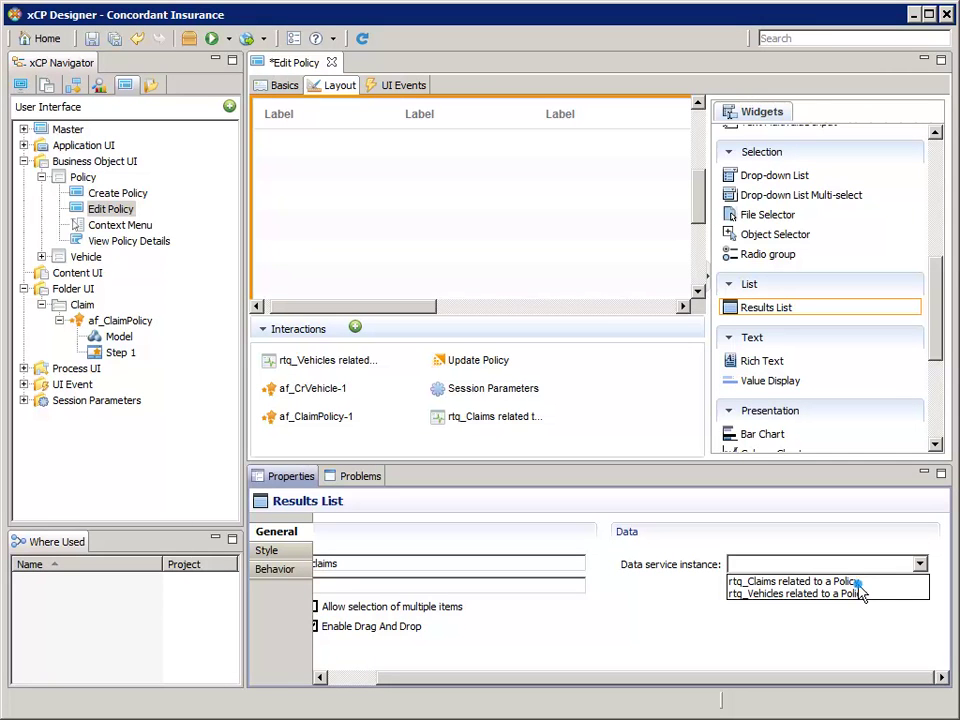
{"action": "left_click", "coordinate": [850, 581]}
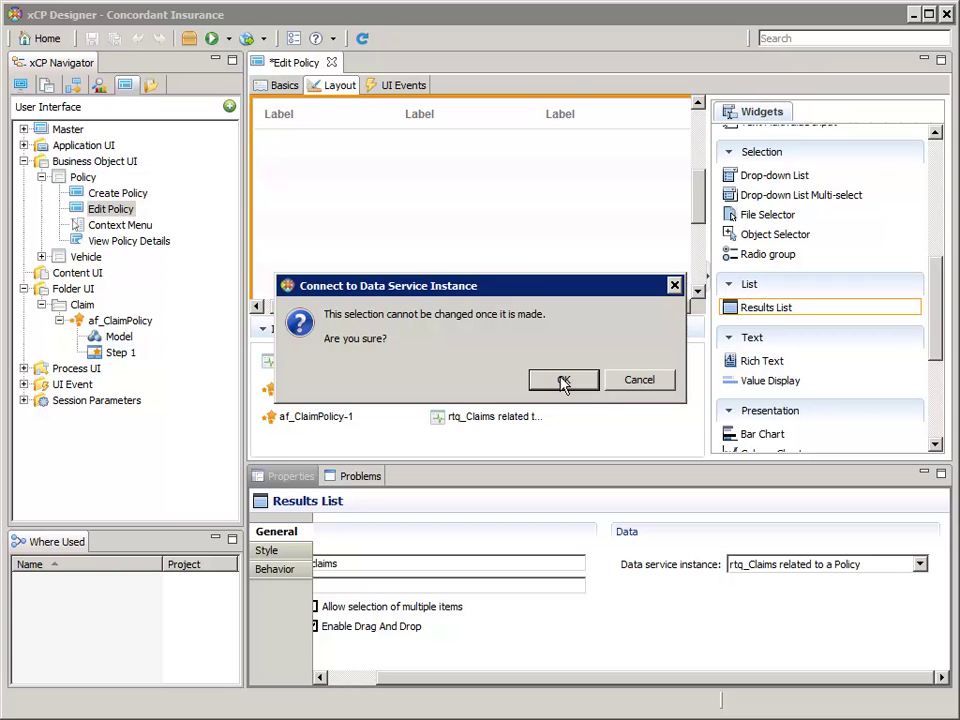
{"action": "left_click", "coordinate": [563, 383]}
- Delete the column box containing the Search button above the claims results list
{"action": "left_click_drag", "start_coordinate": [416, 313], "coordinate": [684, 328]}
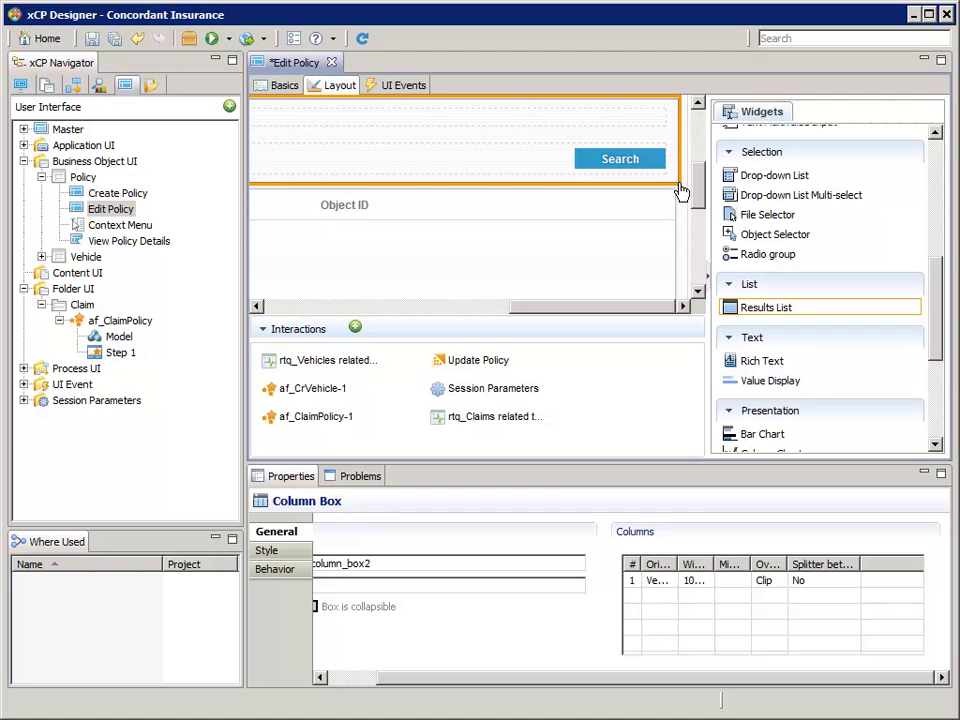
{"action": "right_click", "coordinate": [681, 189]}
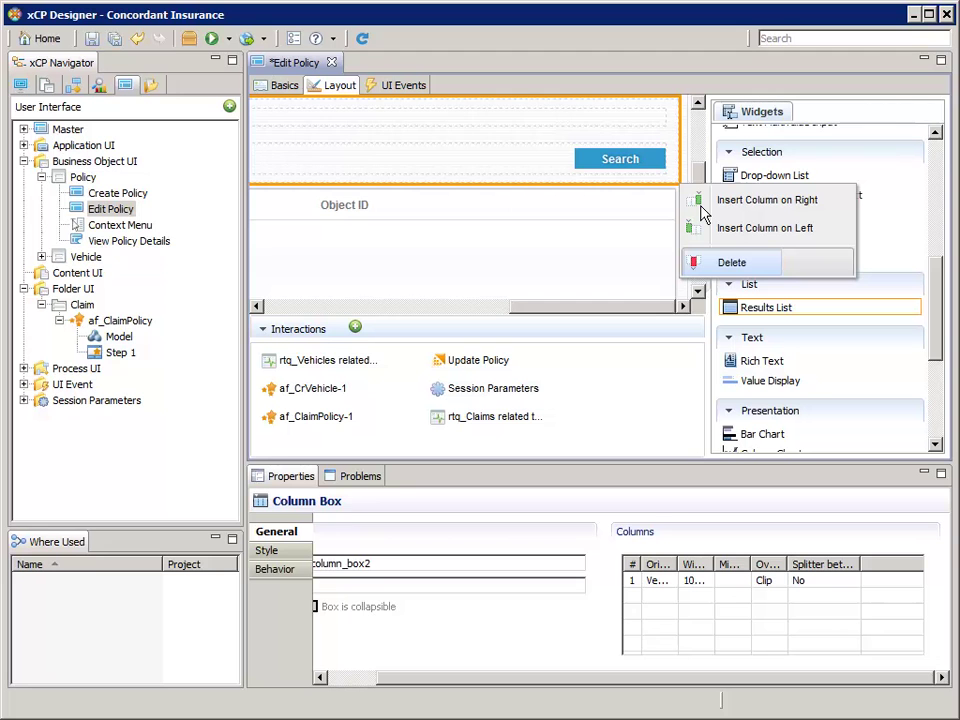
{"action": "key", "text": "Return"}
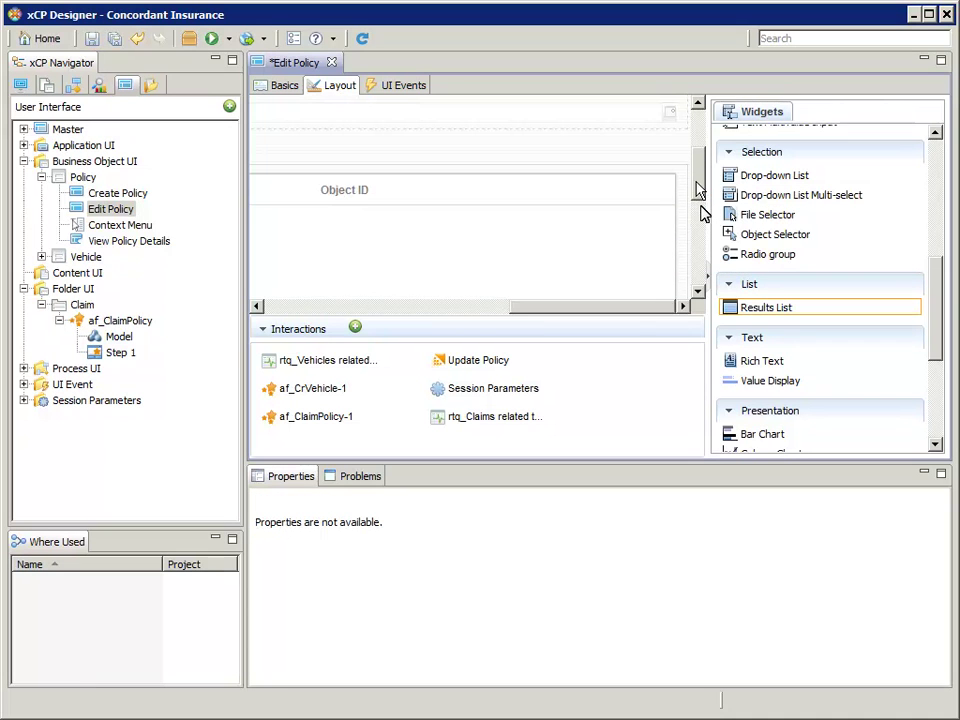
- Delete the Object ID column from the claims results list
{"action": "scroll", "coordinate": [700, 190], "scroll_direction": "up", "scroll_amount": 1}
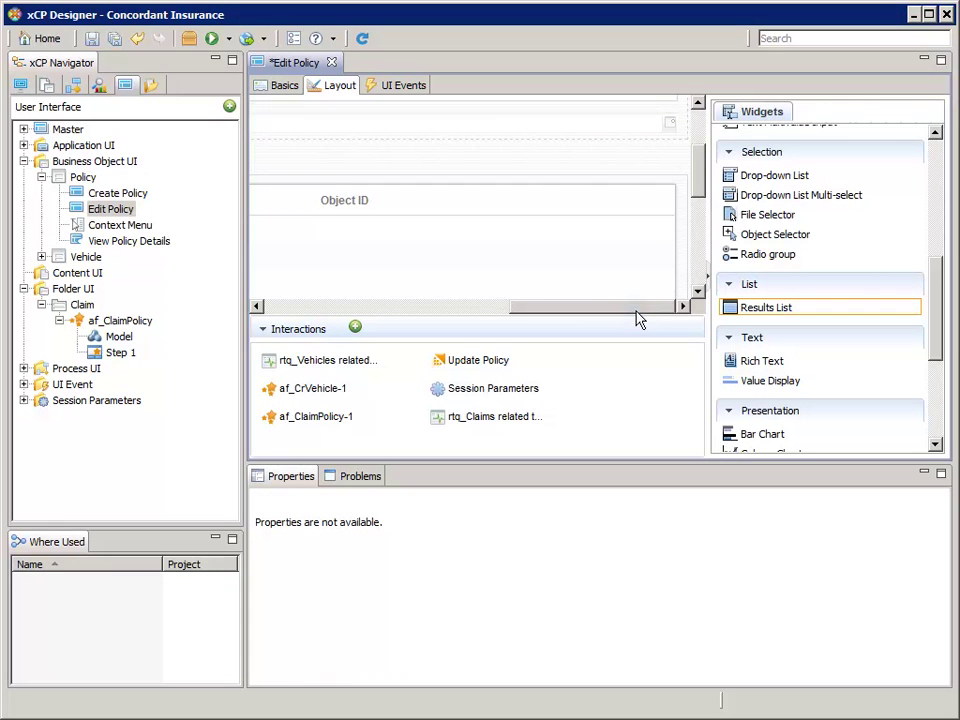
{"action": "left_click_drag", "start_coordinate": [636, 310], "coordinate": [553, 313]}
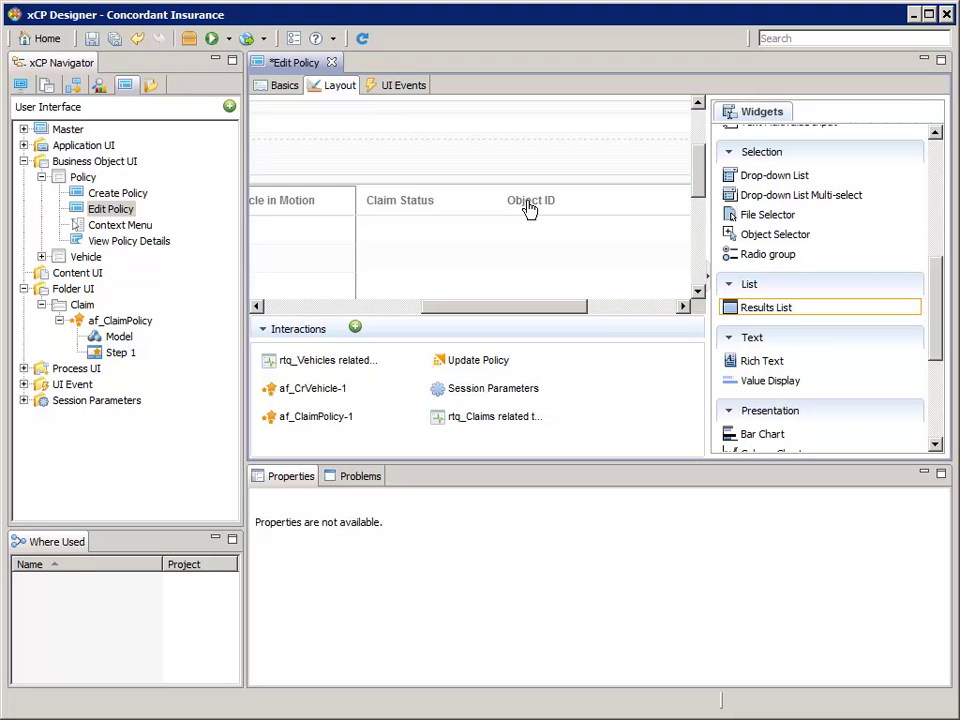
{"action": "left_click", "coordinate": [527, 208]}
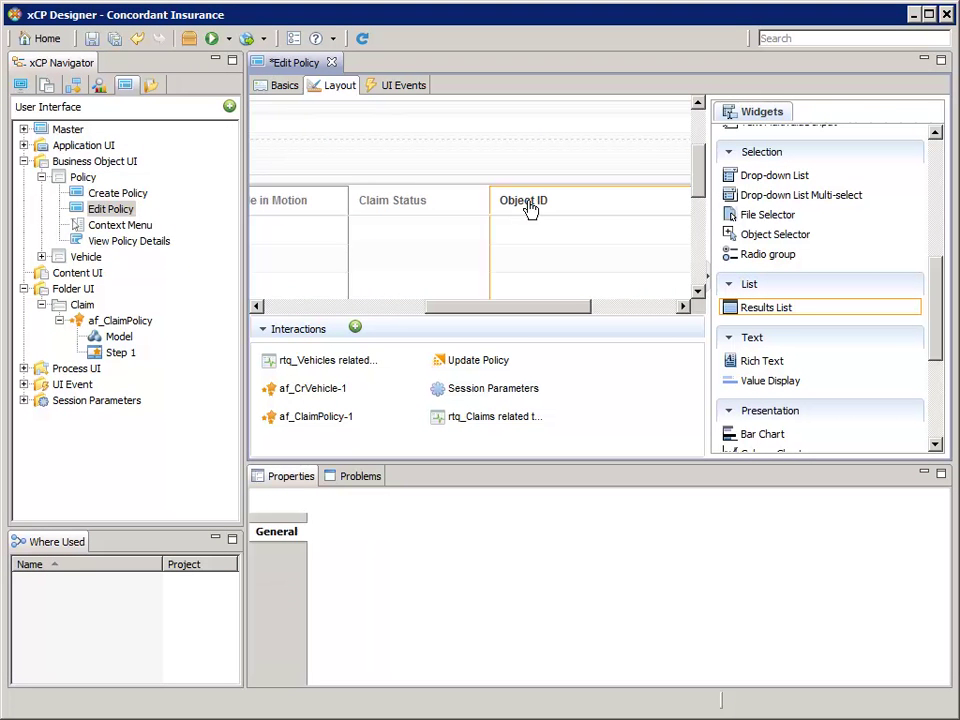
{"action": "right_click", "coordinate": [529, 207]}
{"action": "left_click", "coordinate": [582, 284]}
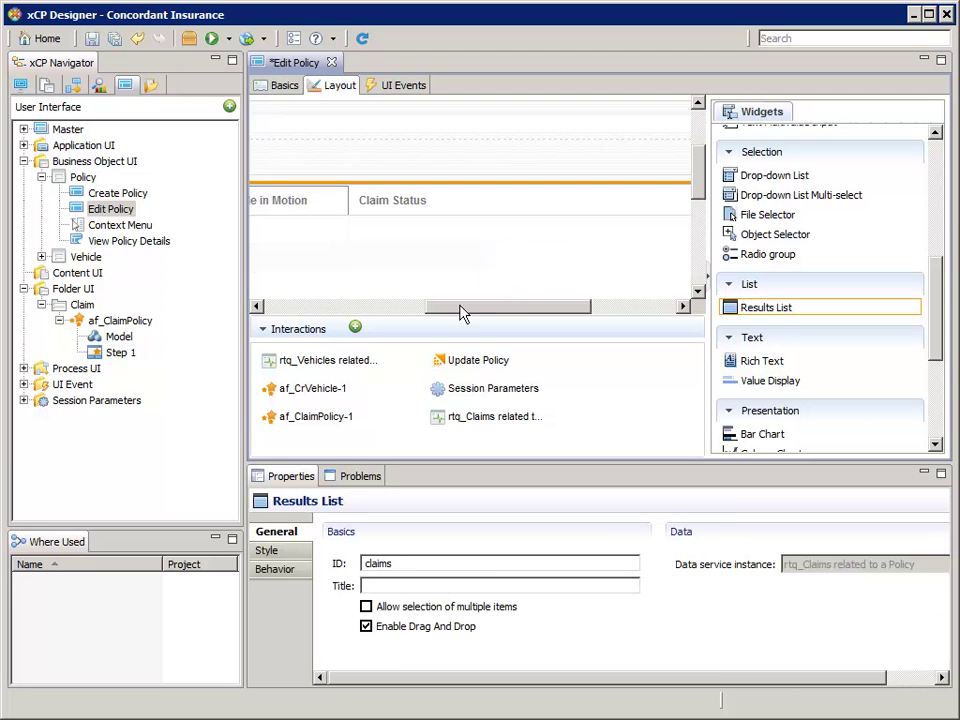
- Review the claims results list layout, then save and close the Edit Policy page and check the project for problems
{"action": "left_click_drag", "start_coordinate": [460, 313], "coordinate": [256, 313]}
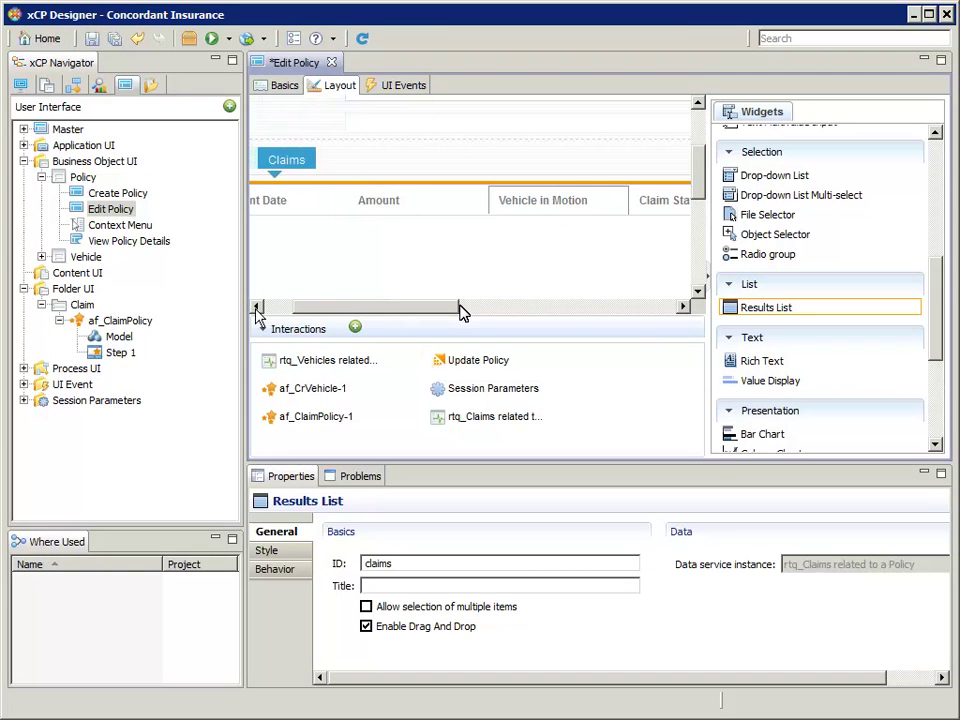
{"action": "double_click", "coordinate": [290, 62]}
{"action": "left_click_drag", "start_coordinate": [702, 408], "coordinate": [703, 418]}
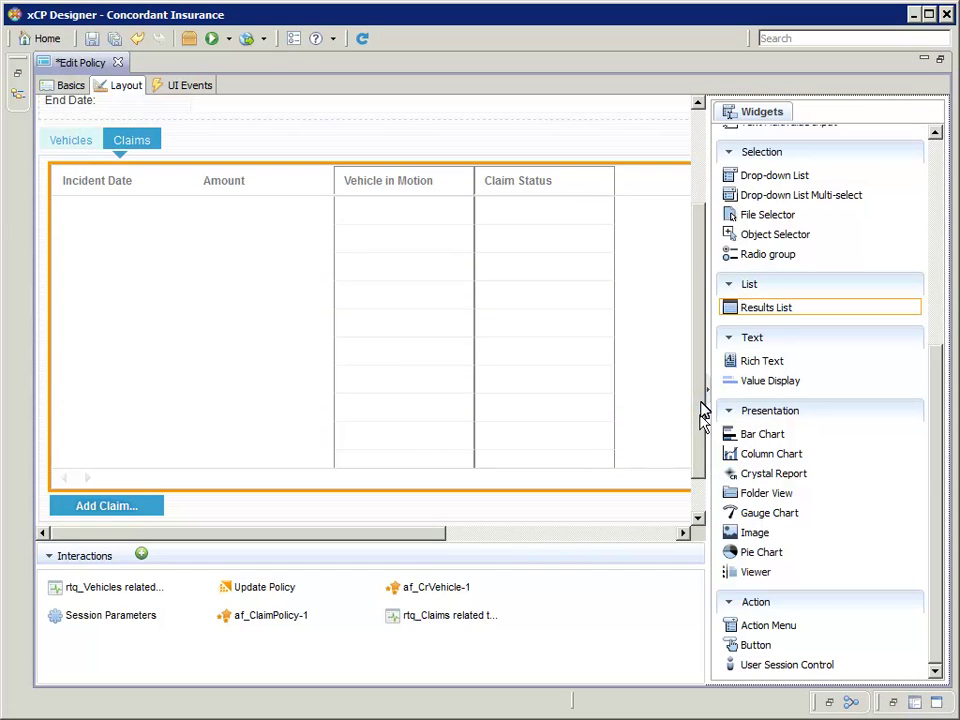
{"action": "double_click", "coordinate": [72, 63]}
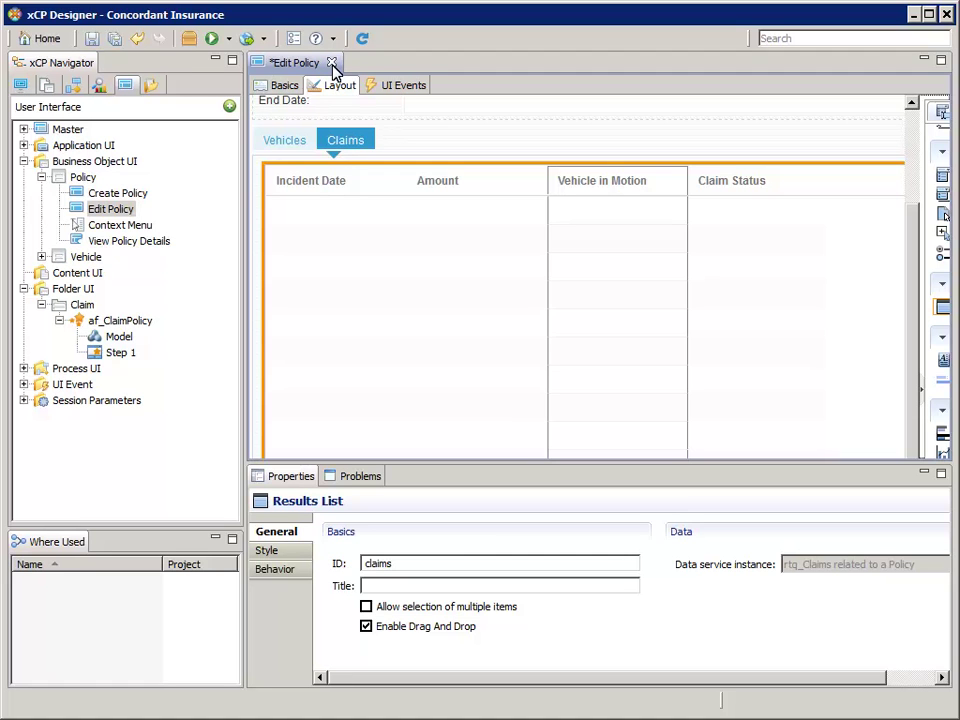
{"action": "left_click", "coordinate": [332, 63]}
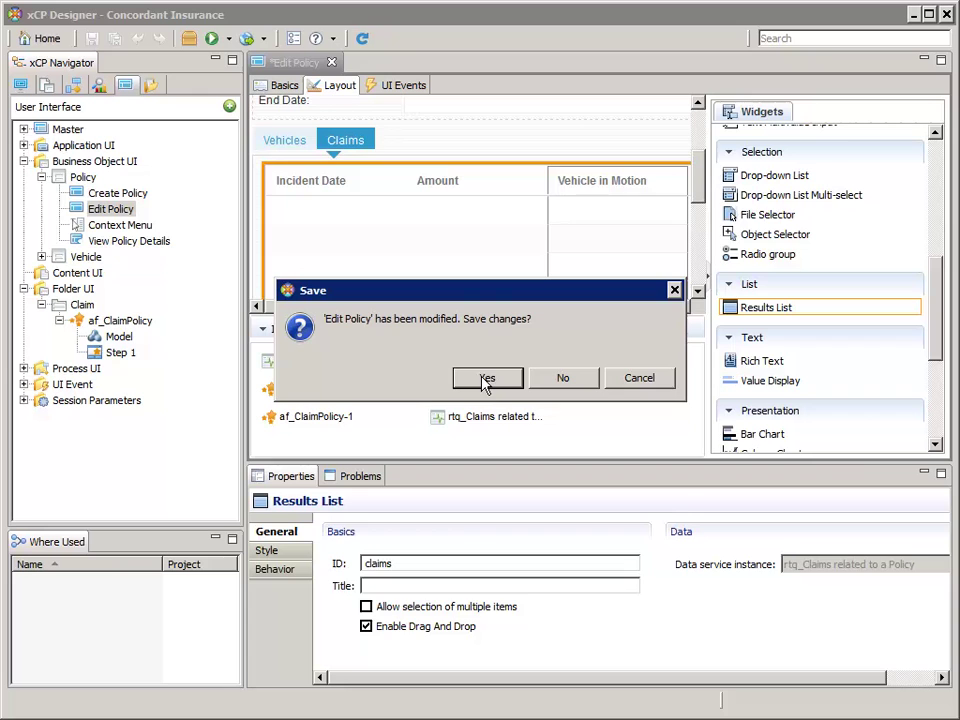
{"action": "left_click", "coordinate": [486, 379]}
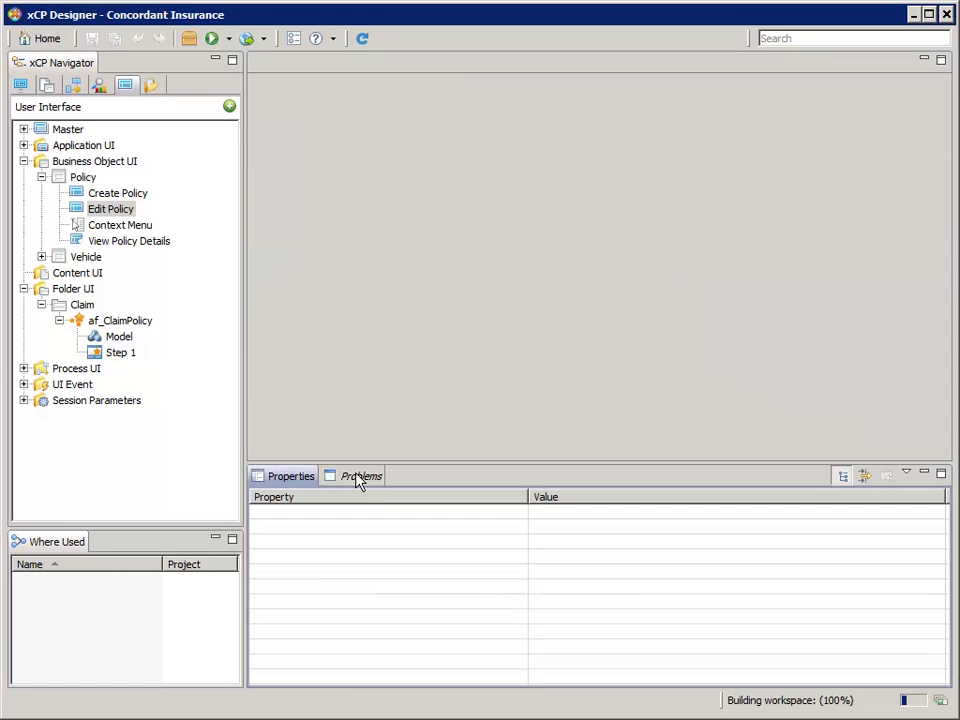
{"action": "left_click", "coordinate": [360, 478]}
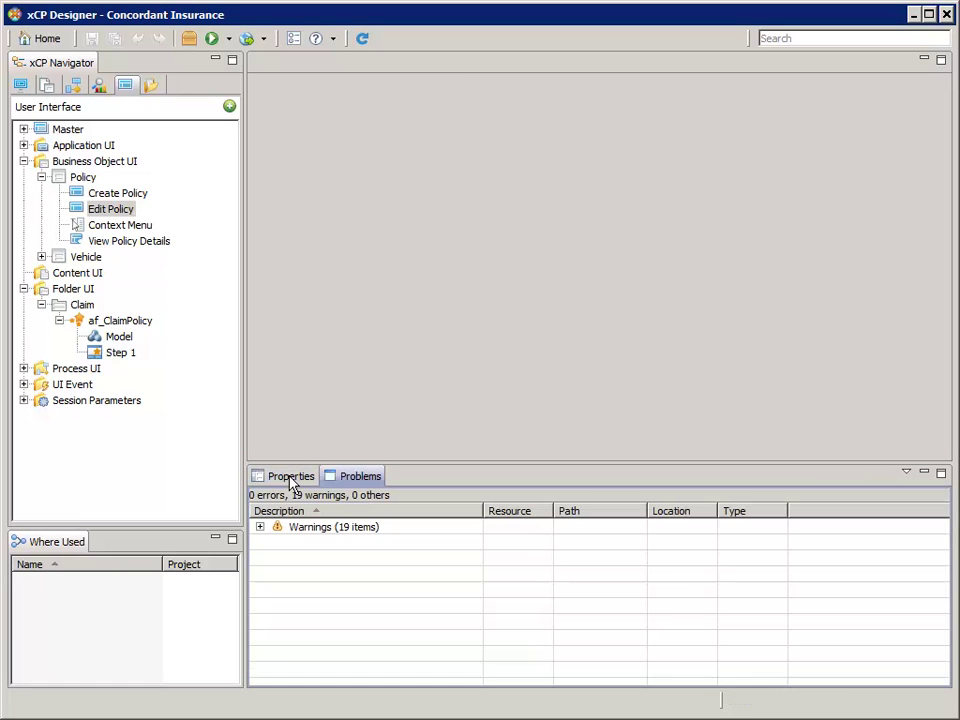
{"action": "left_click", "coordinate": [292, 478]}
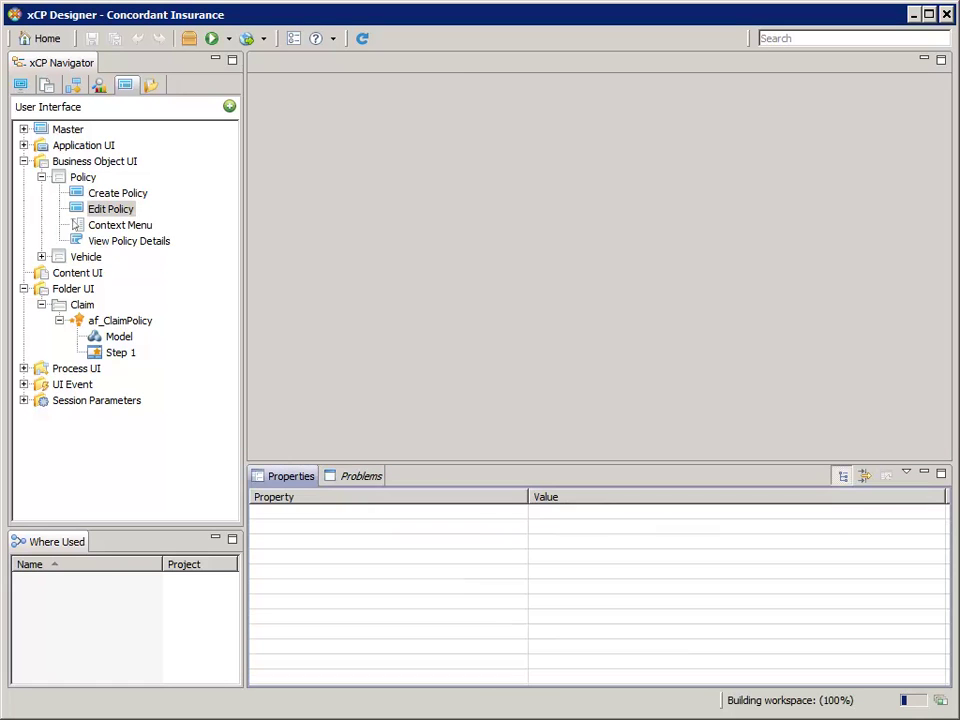